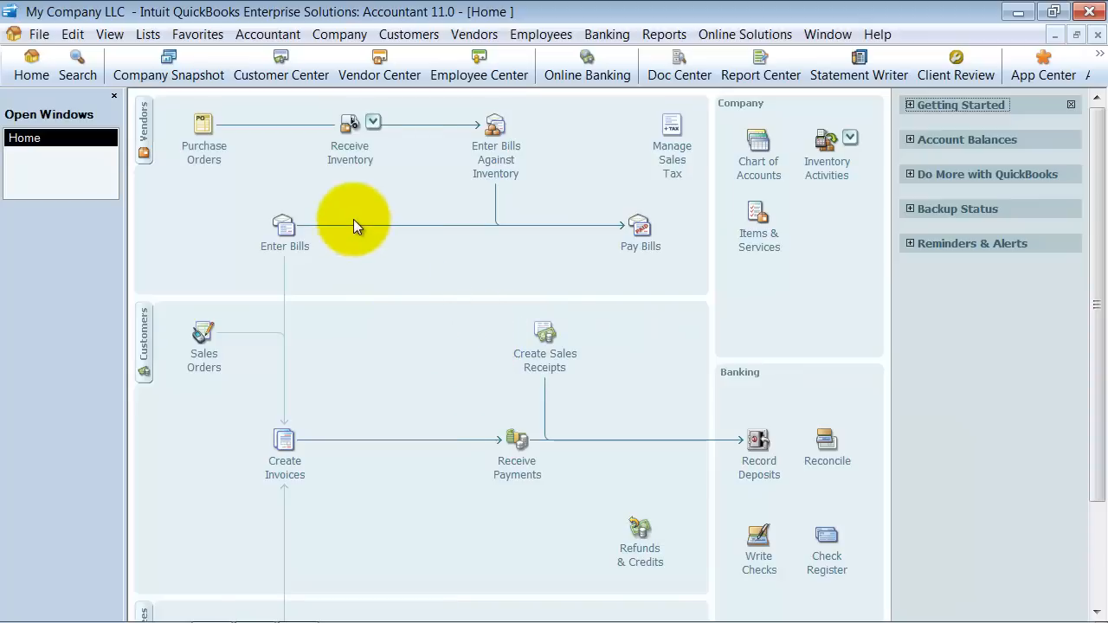
- Go to the Customer Center and start a new customer record
left_click(296, 80)
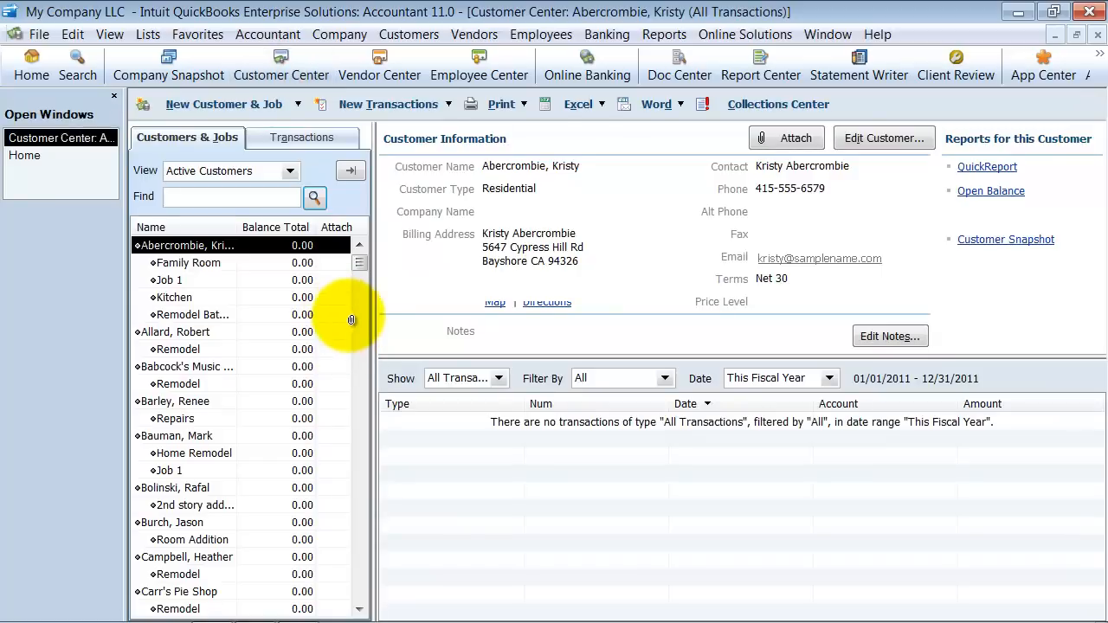
left_click(408, 34)
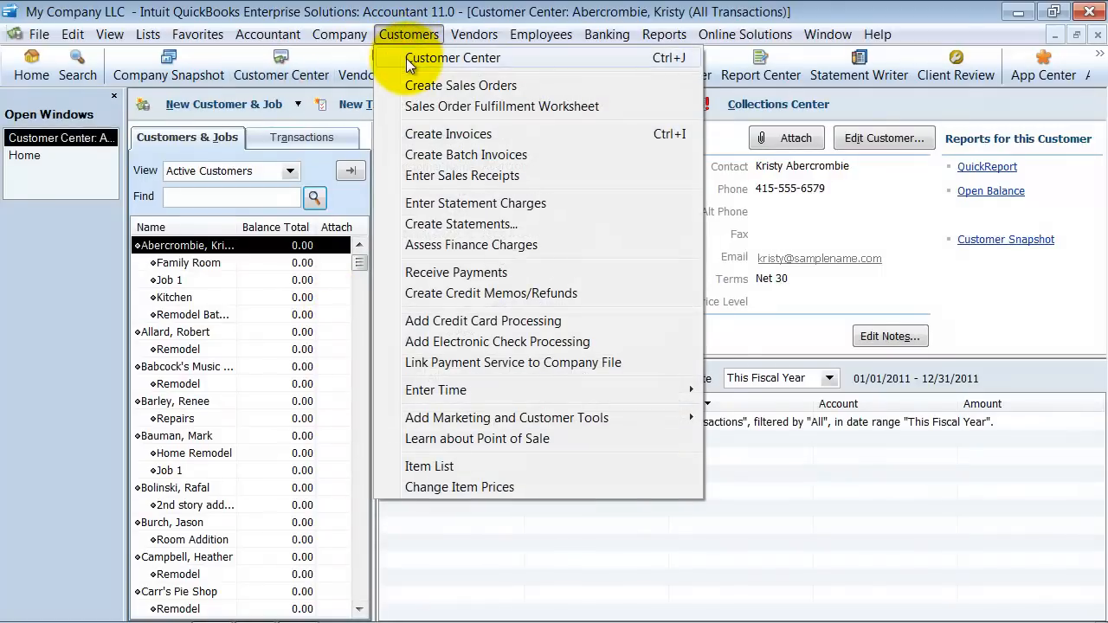
left_click(398, 39)
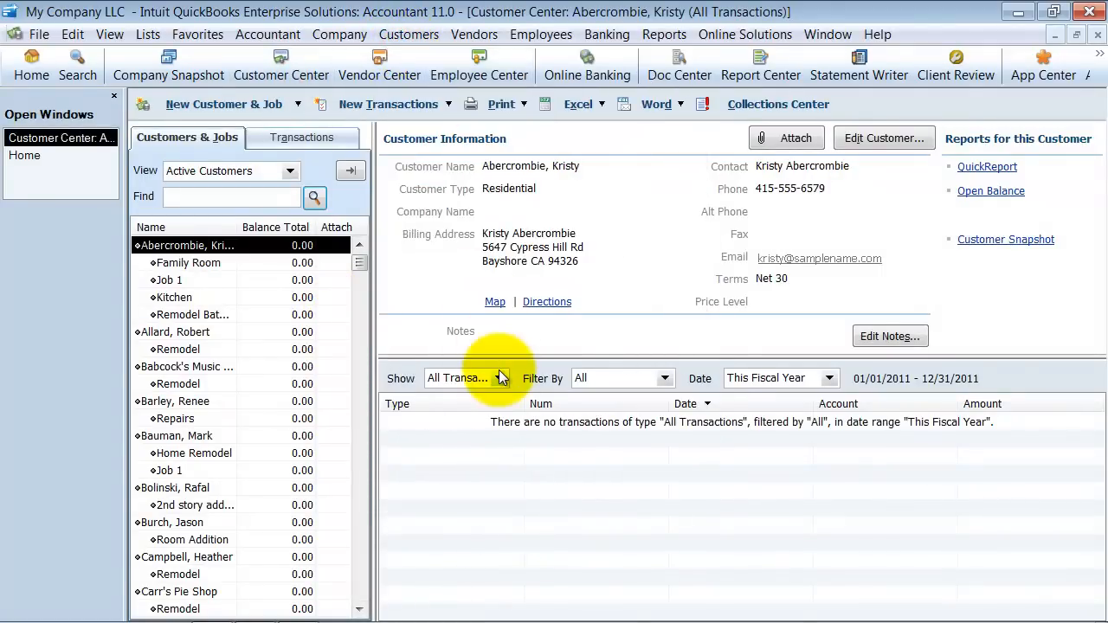
left_click(280, 99)
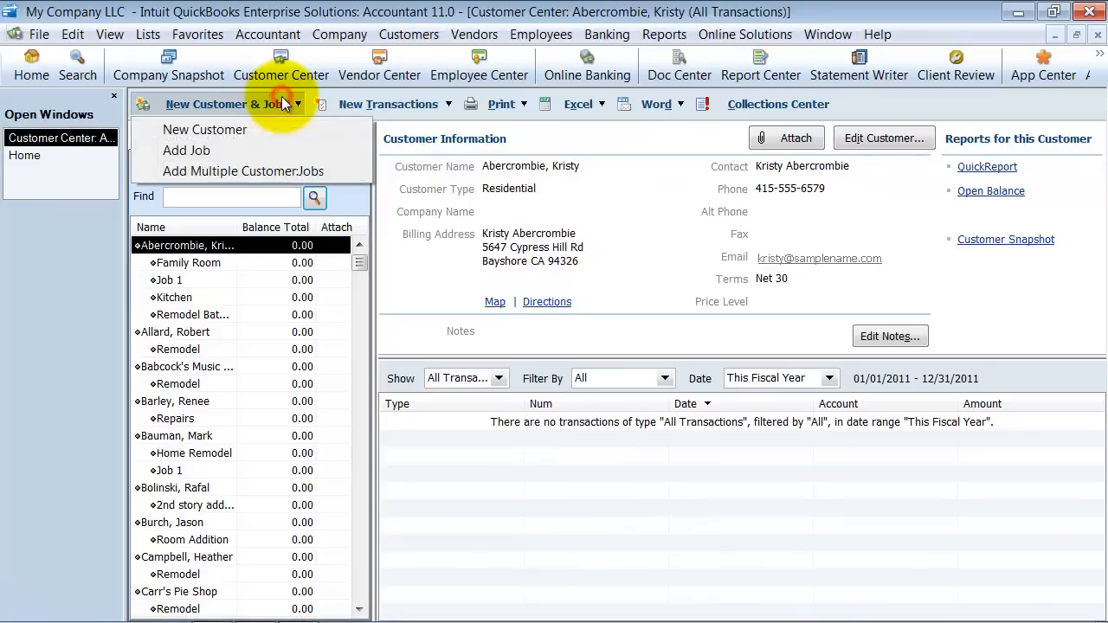
left_click(202, 129)
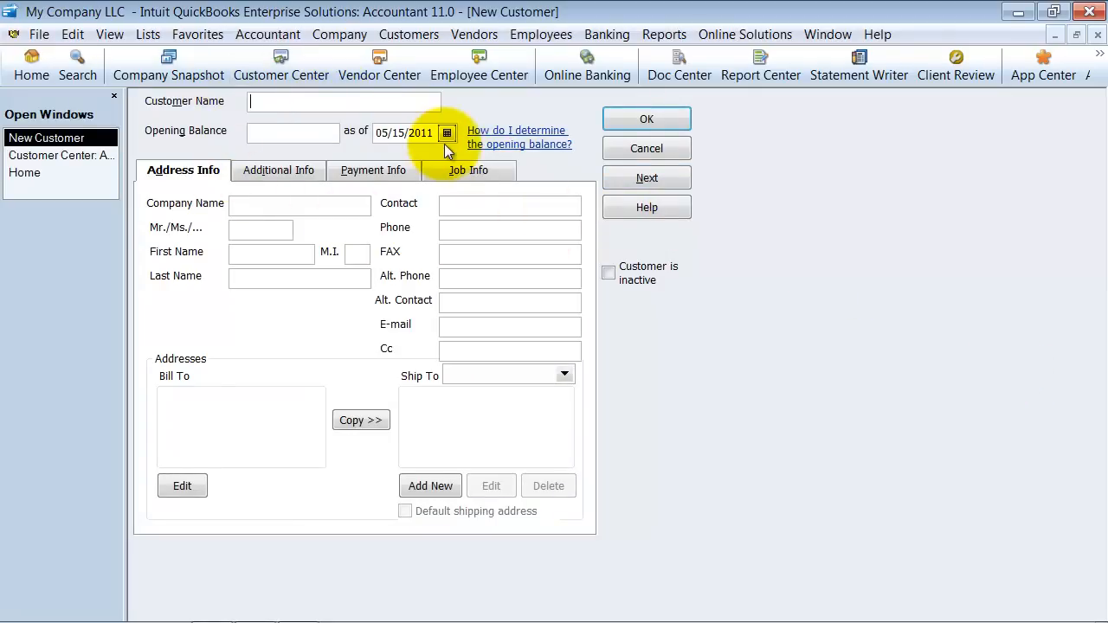
- Enter Joe's Shack as the customer name and copy it into the company name
type("Joe's Shack")
left_click(265, 134)
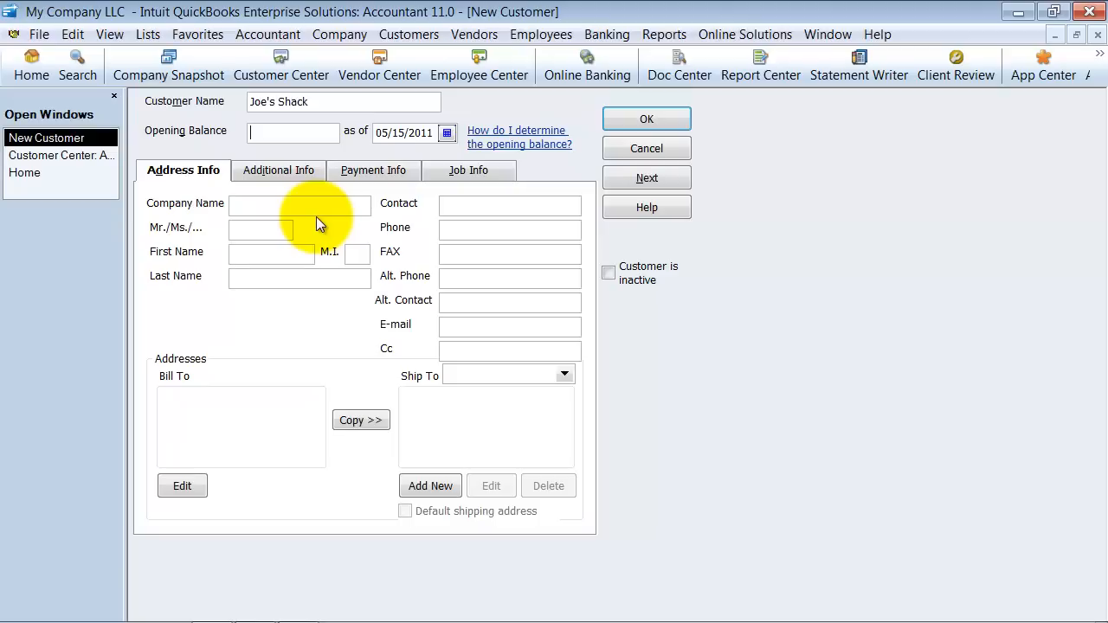
left_click(360, 107)
key("ctrl+c")
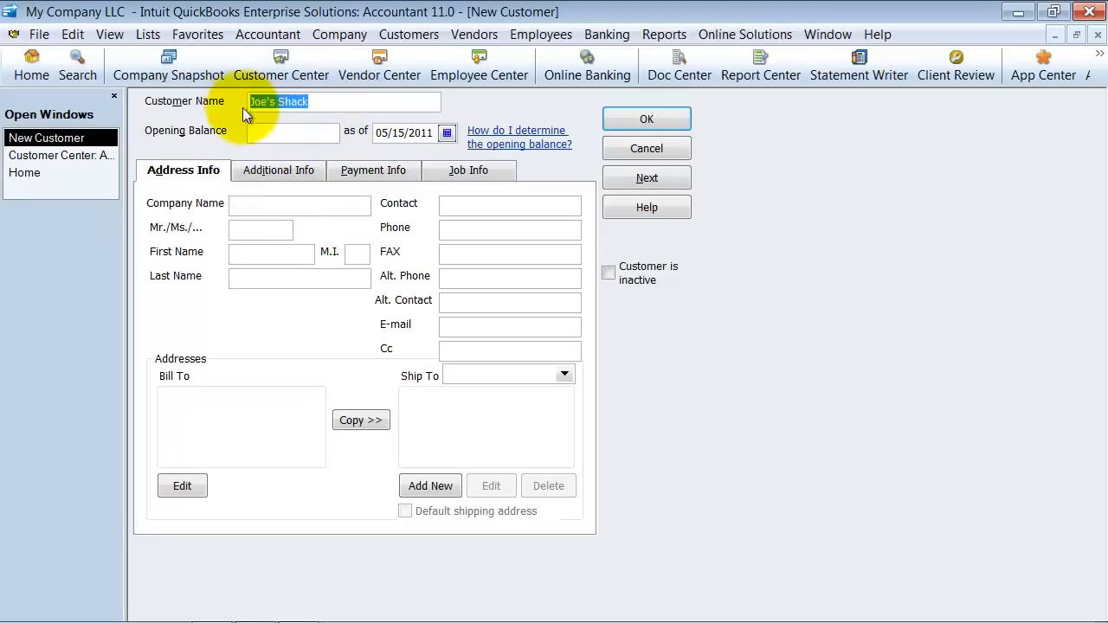
left_click(271, 208)
key("ctrl+v")
- Fill in the first and last name of the customer's contact person, leaving the title and middle initial blank
left_click(267, 231)
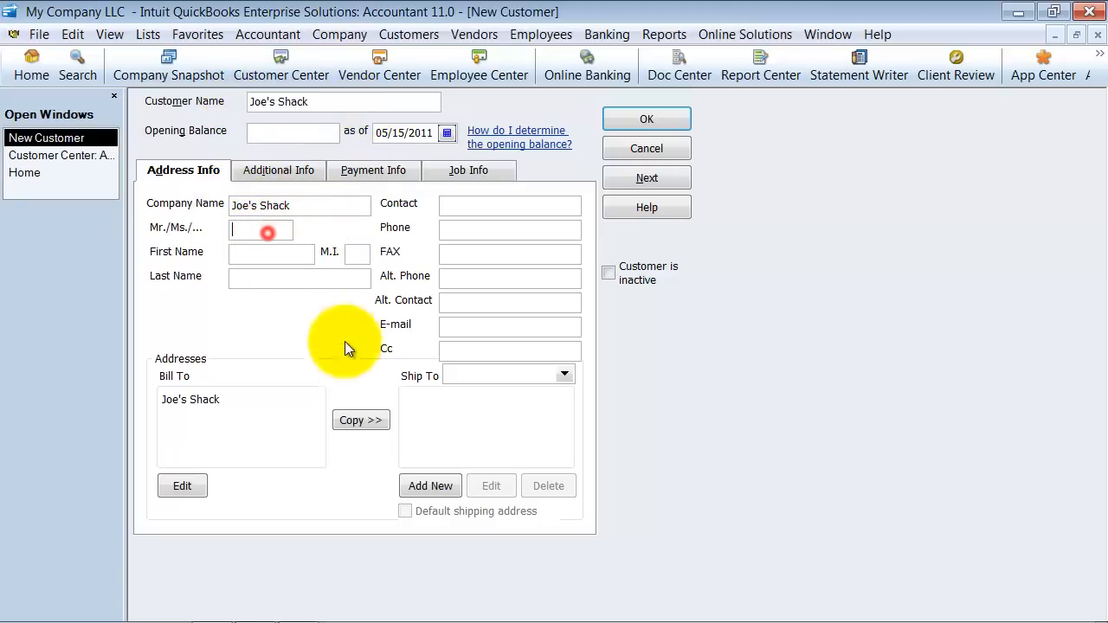
left_click(277, 252)
left_click(354, 254)
left_click(320, 277)
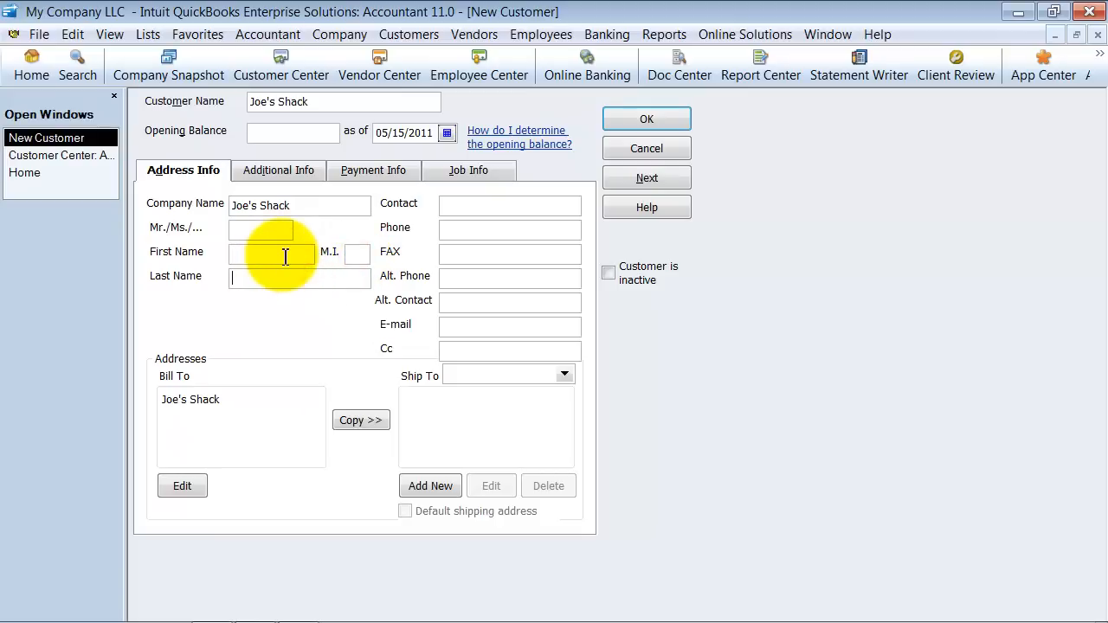
left_click(285, 256)
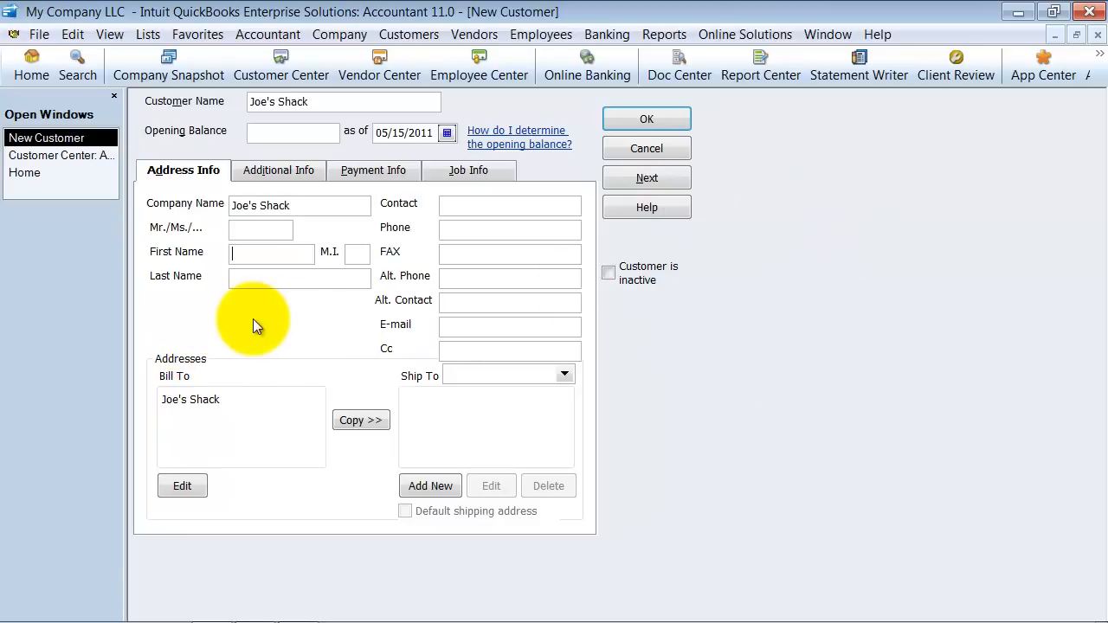
type("Joe")
key("Tab")
type("Smith")
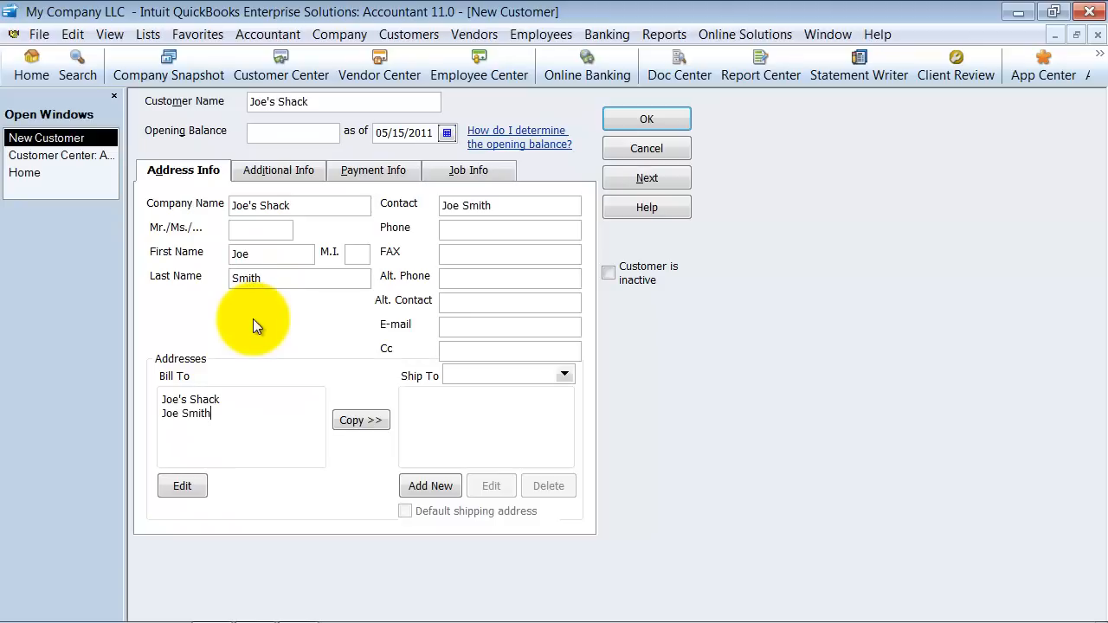
- Fill in the customer's phone number and fax number
left_click_drag(539, 205, 396, 223)
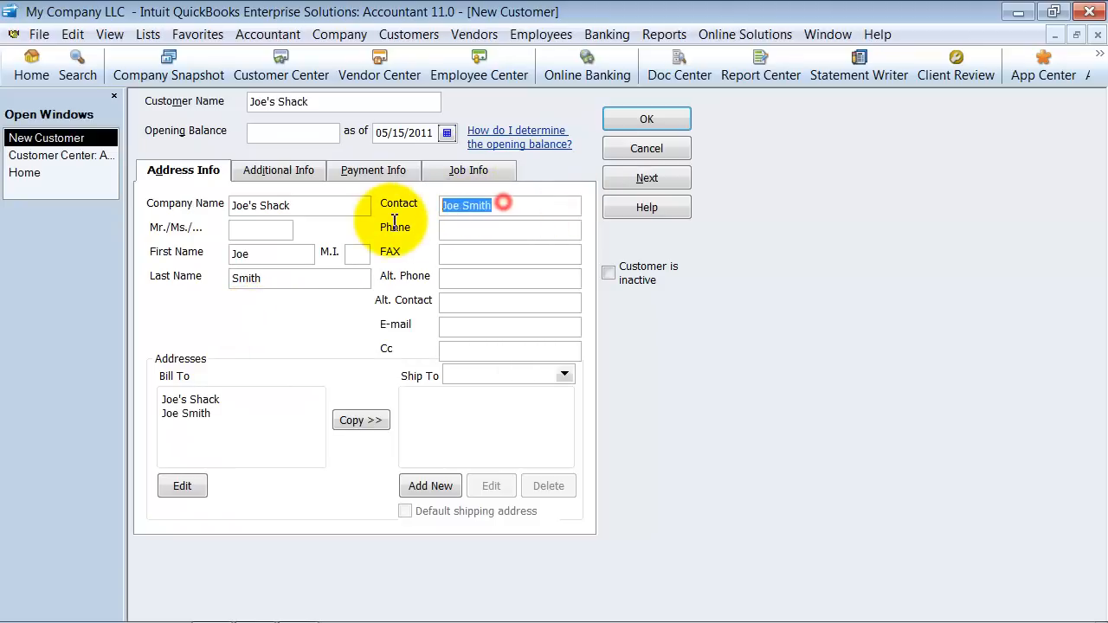
left_click(484, 229)
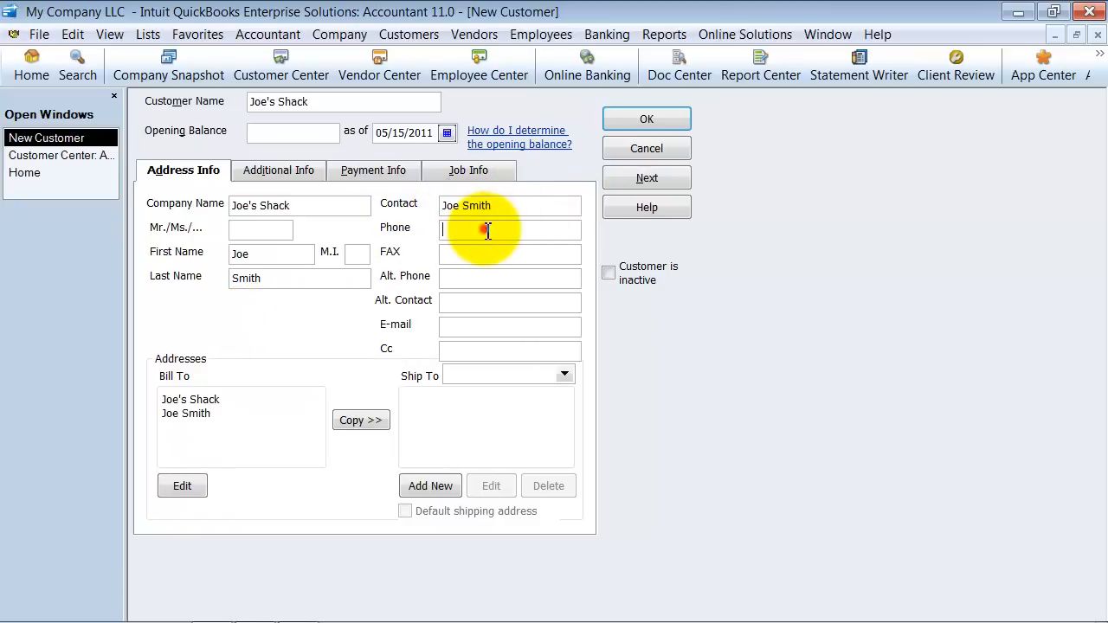
type("555-555-1234")
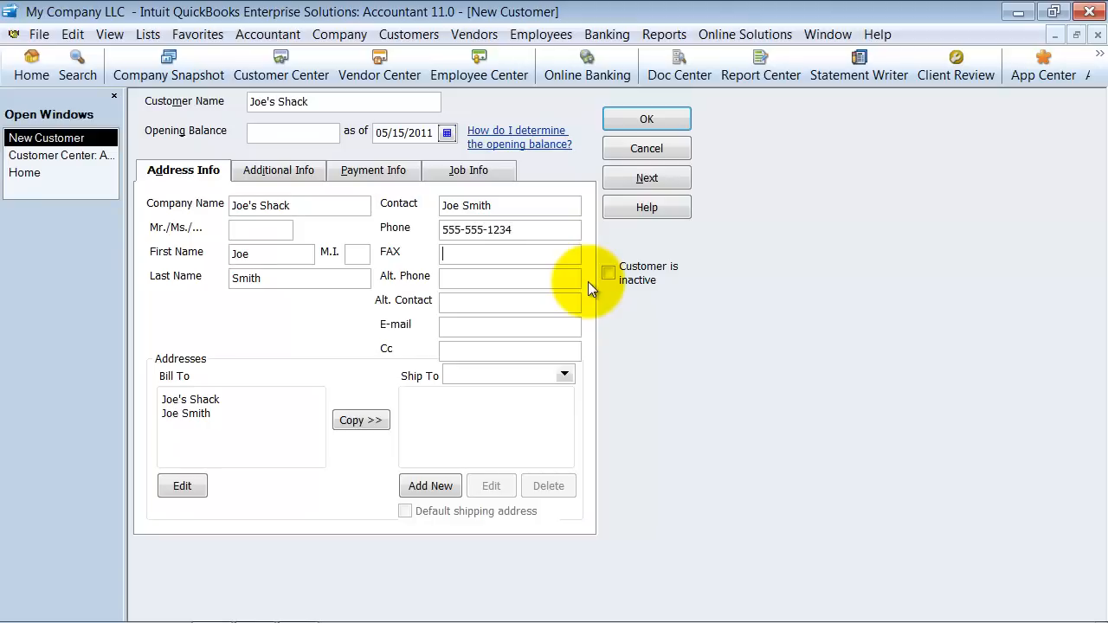
type("555-555-1235")
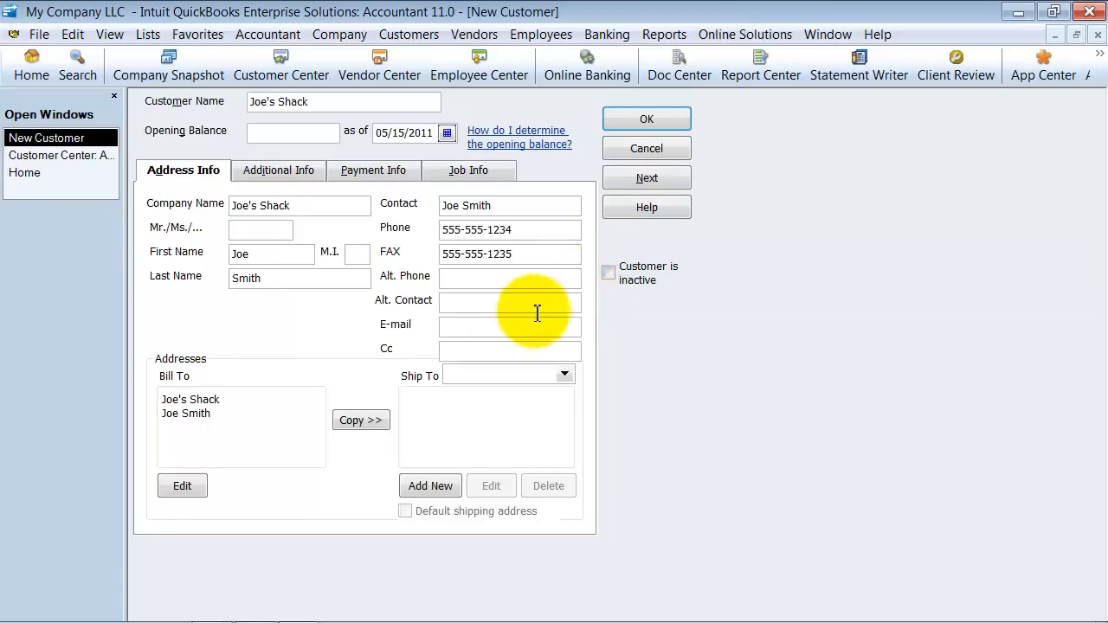
- Fill in the customer's e-mail address, leaving the Cc address blank
left_click(484, 324)
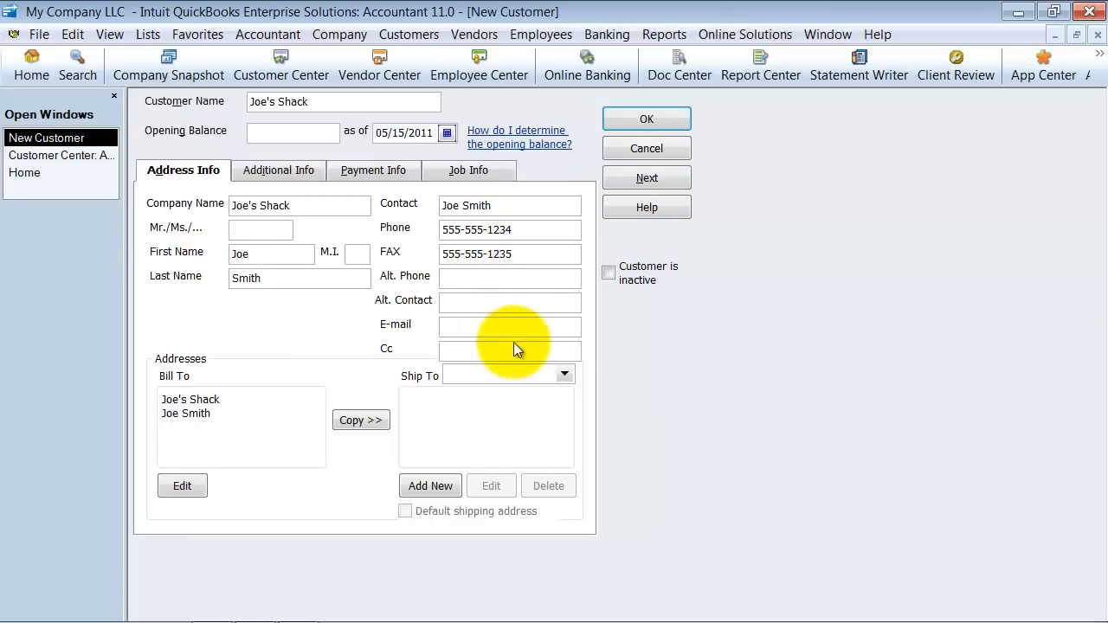
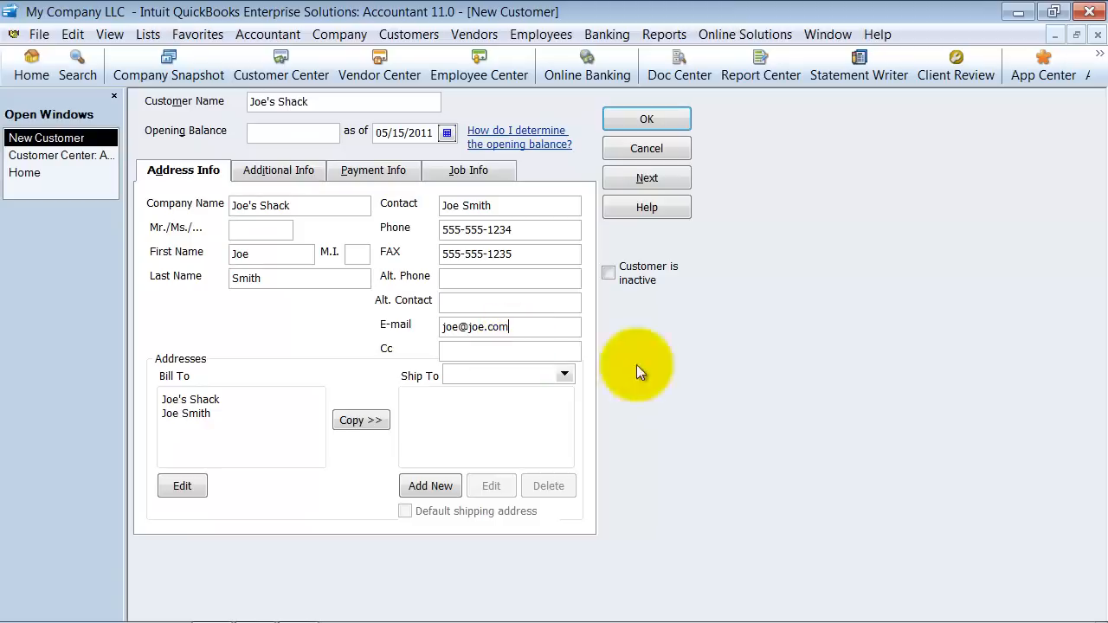
left_click(457, 356)
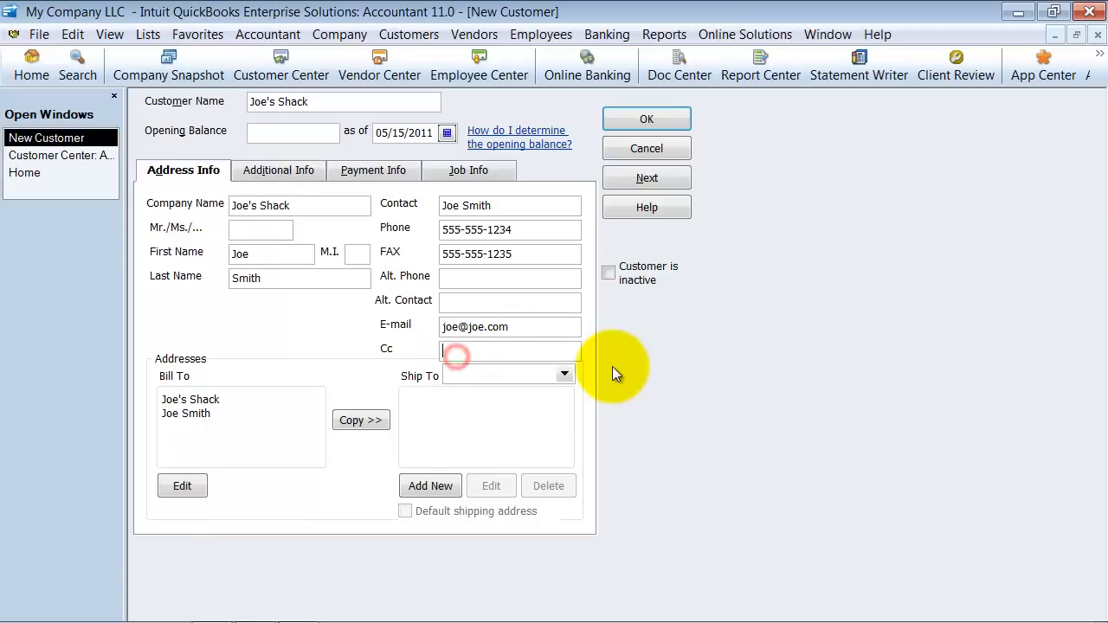
left_click(470, 354)
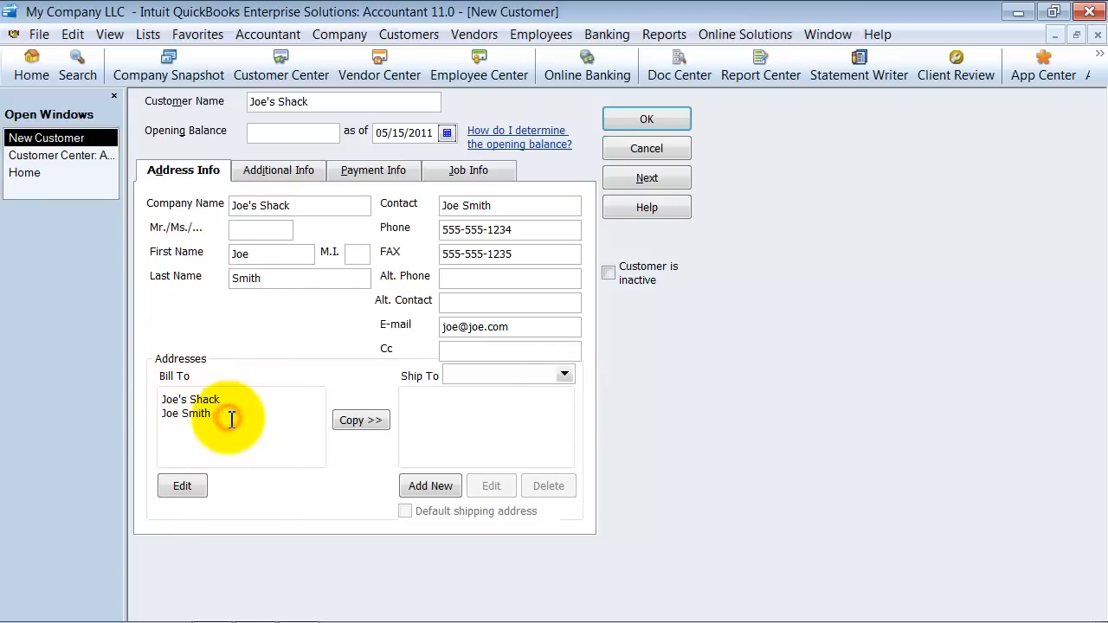
- Replace the contact name in the Bill To address with the customer's street address, city, state and ZIP code
left_click_drag(227, 414, 160, 413)
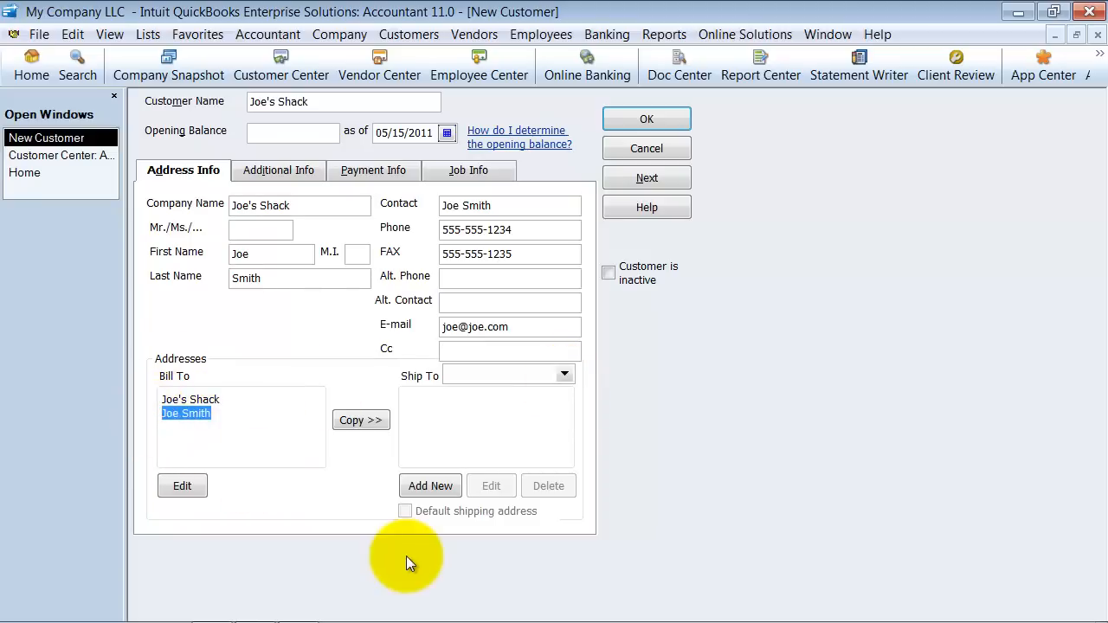
type("123 16th S")
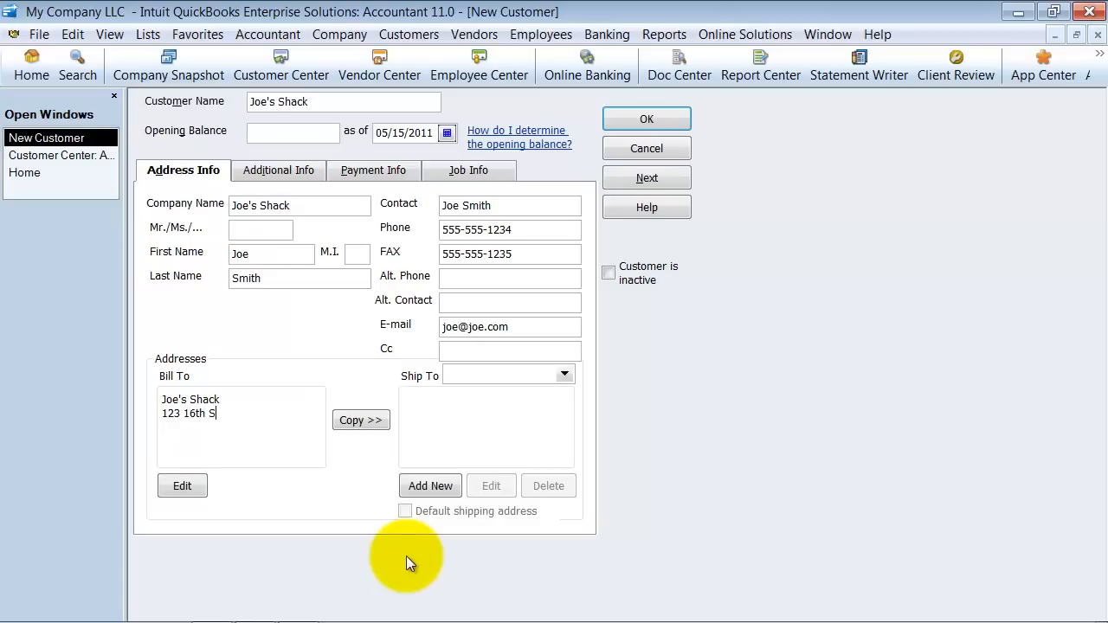
type("t Joe'")
key("BackSpace")
key("BackSpace")
key("BackSpace")
type("Town, LA  78456")
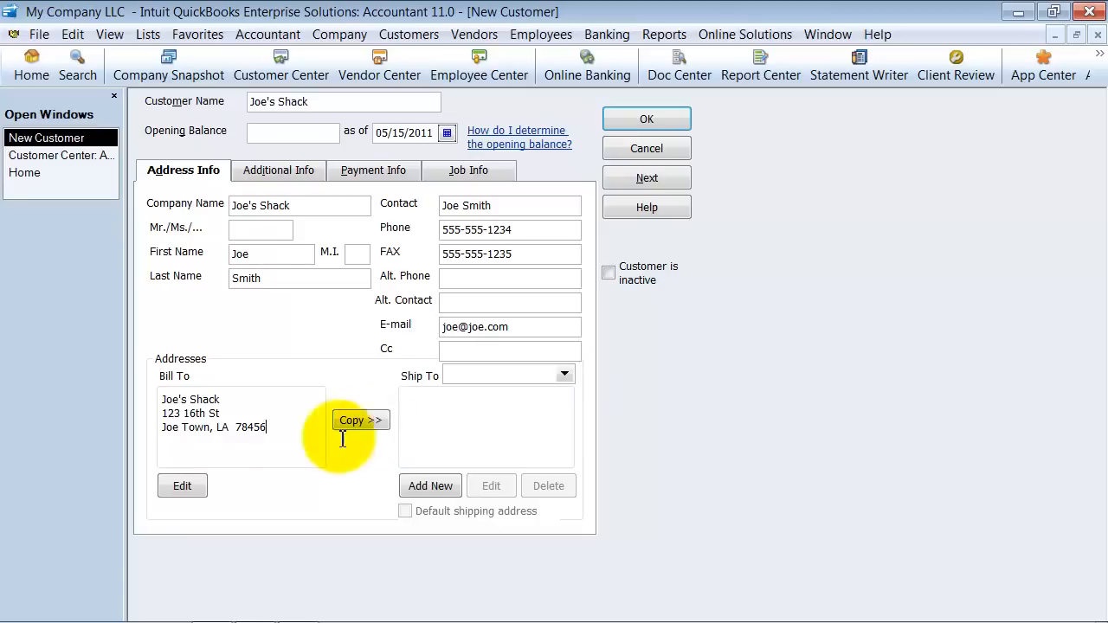
left_click(565, 374)
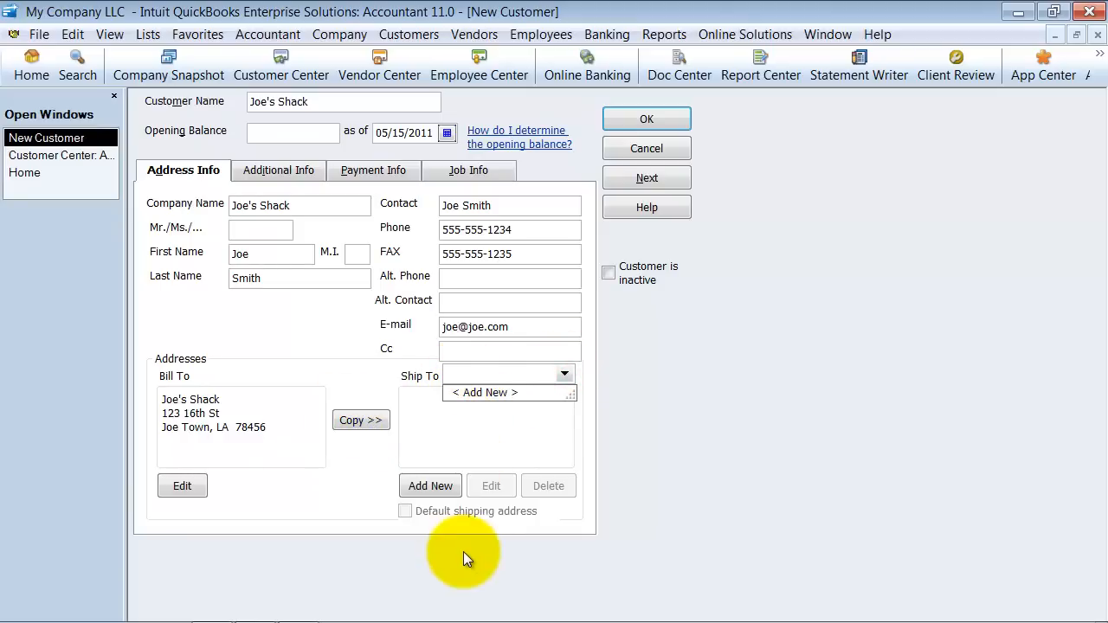
- In the customer's additional info, set the type to Retail and the payment terms to Net 15
left_click(284, 175)
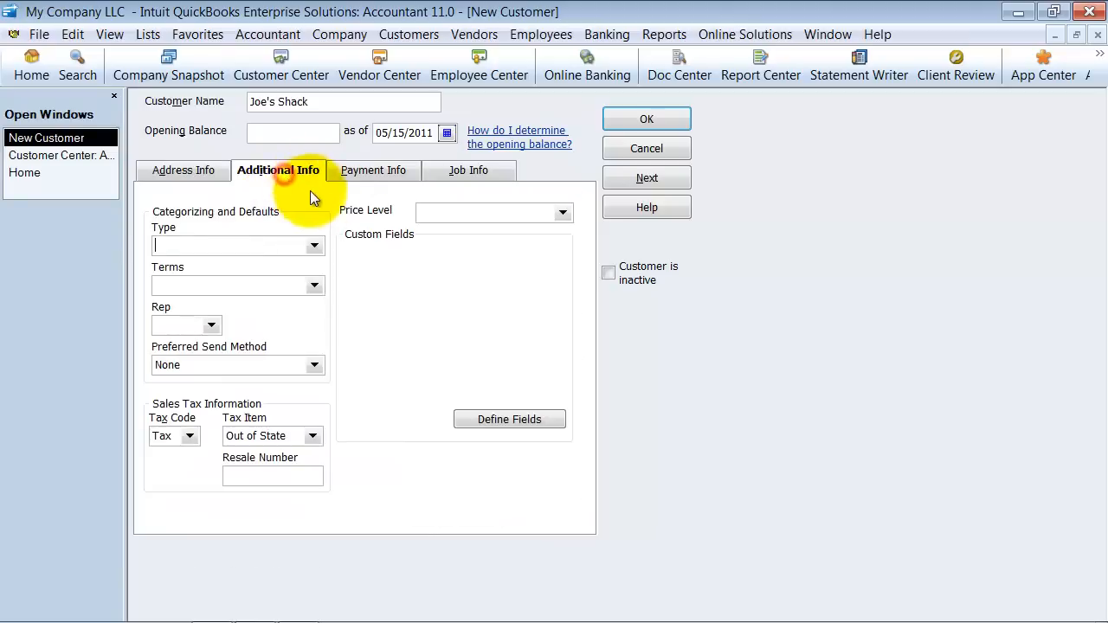
left_click(321, 249)
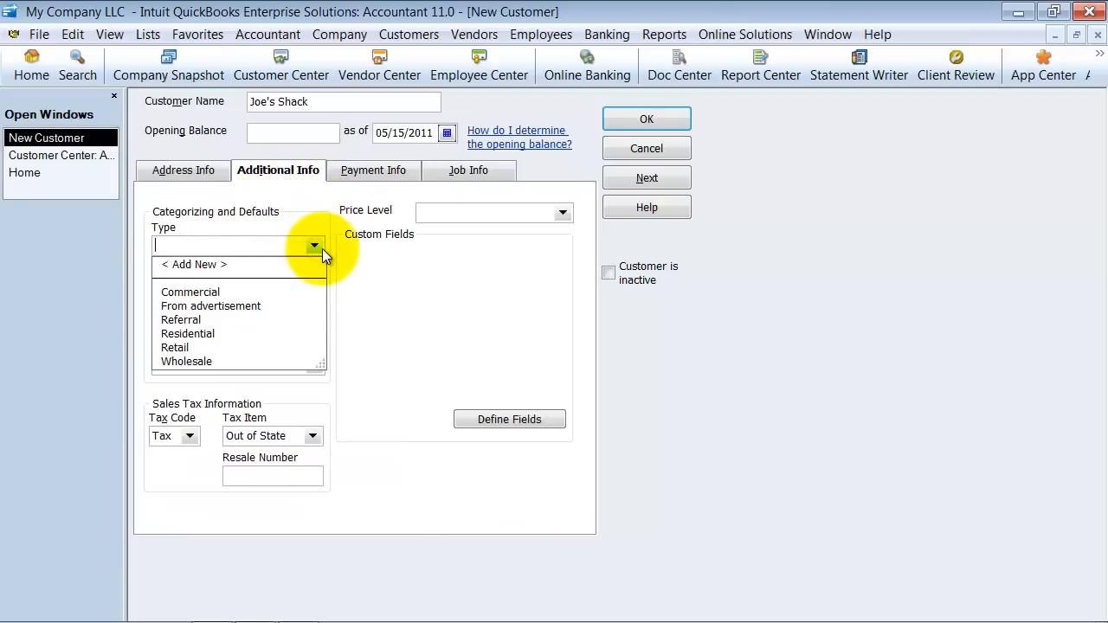
left_click(192, 347)
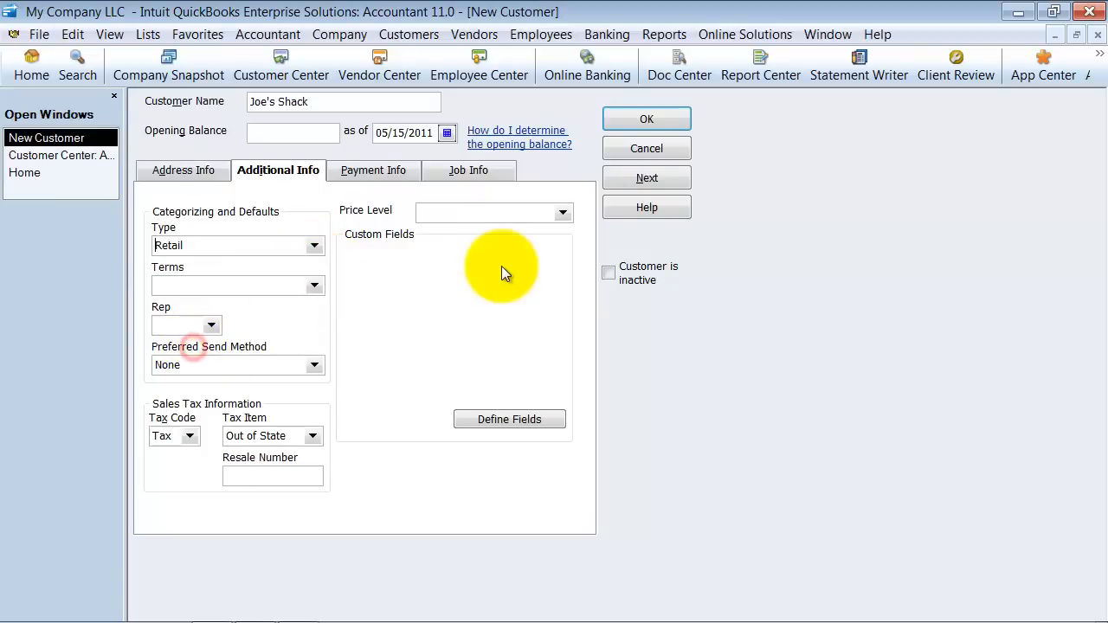
left_click(320, 286)
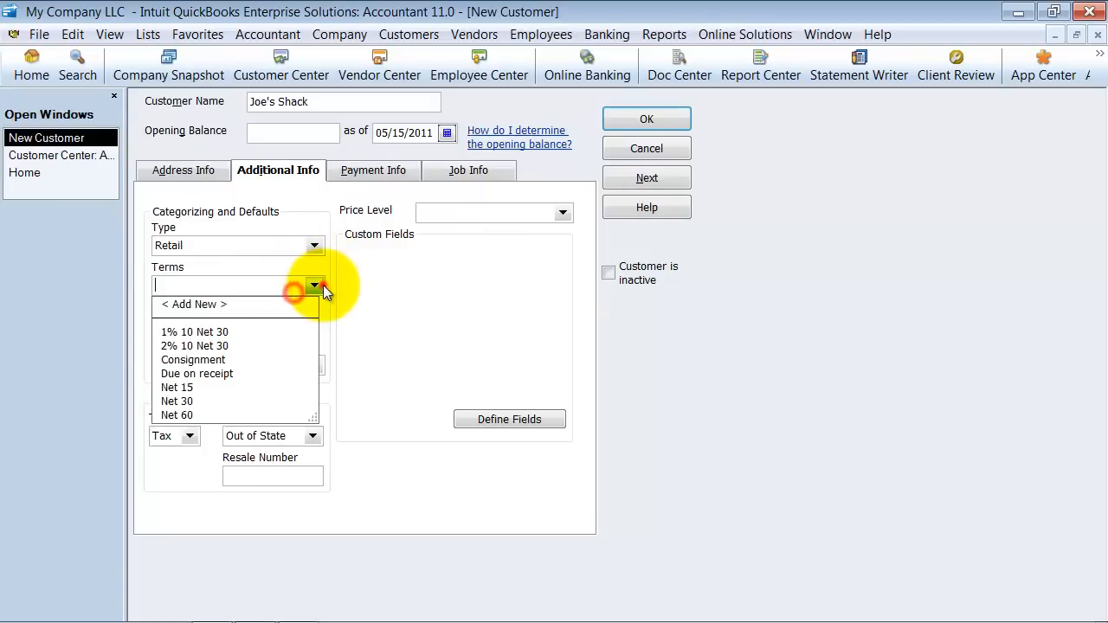
left_click(192, 387)
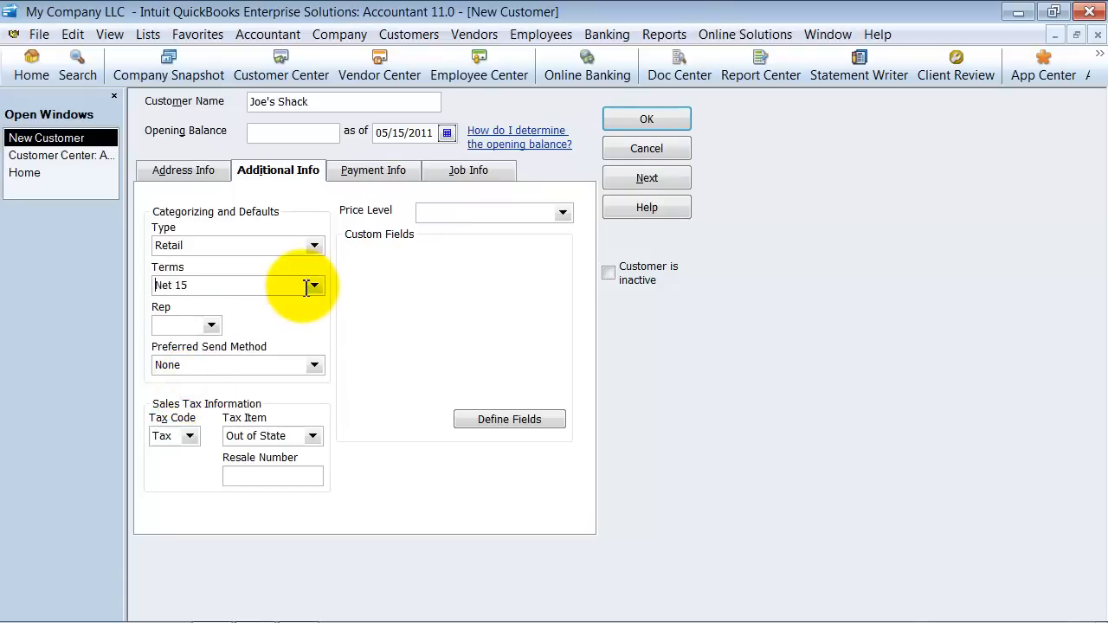
- Add a new sales rep by full name with the name type Employee, and assign that rep to the customer
left_click(212, 325)
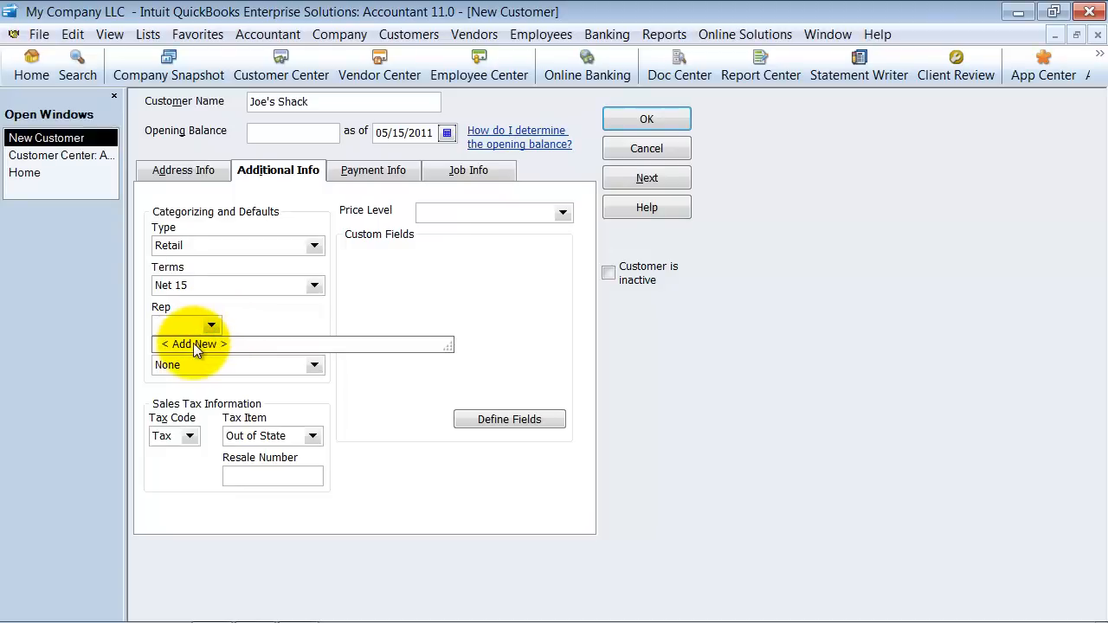
left_click(196, 344)
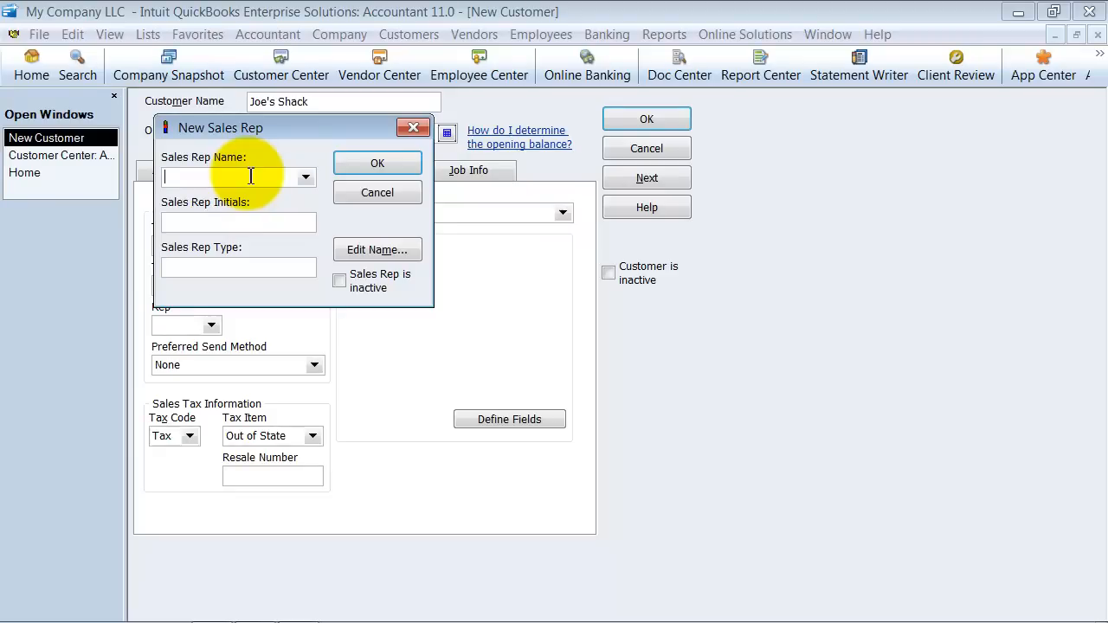
key("Tab")
key("Return")
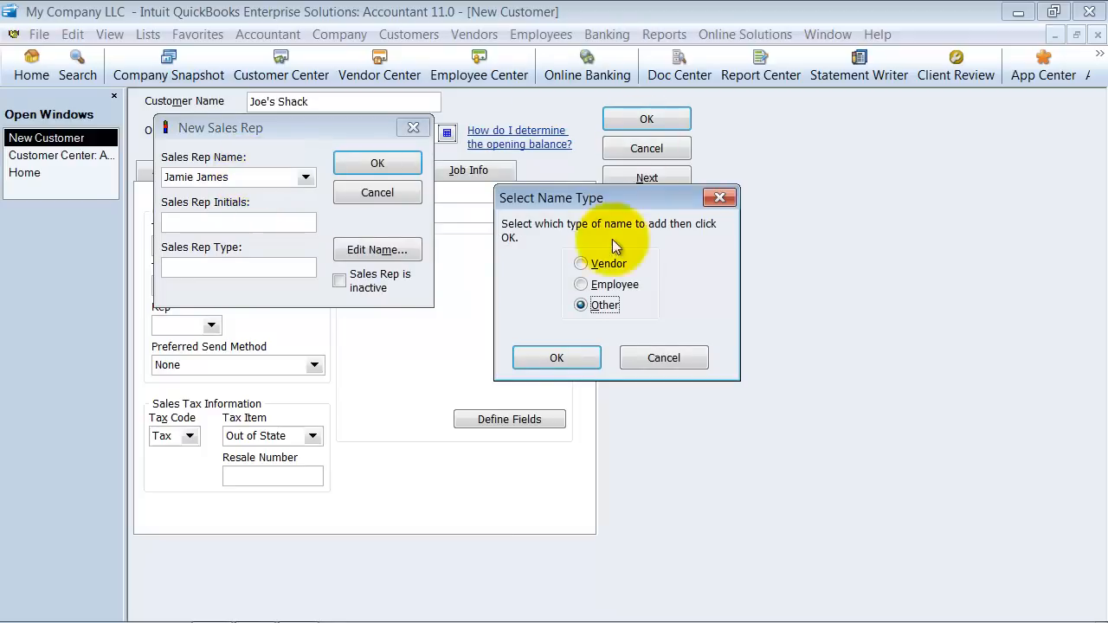
left_click(615, 285)
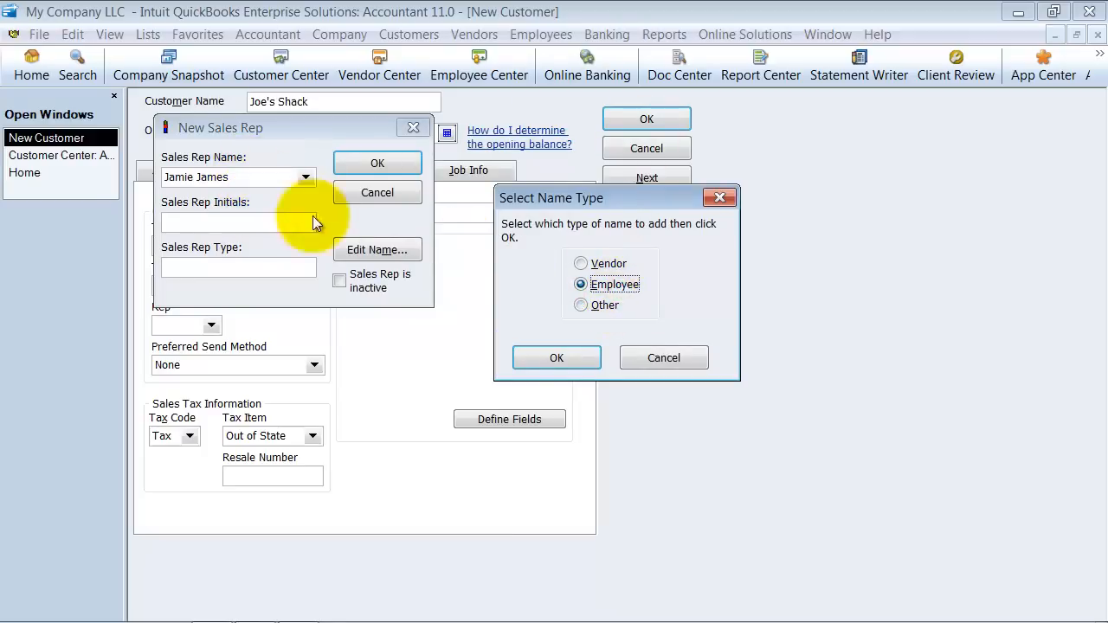
left_click(555, 355)
left_click_drag(195, 223, 114, 230)
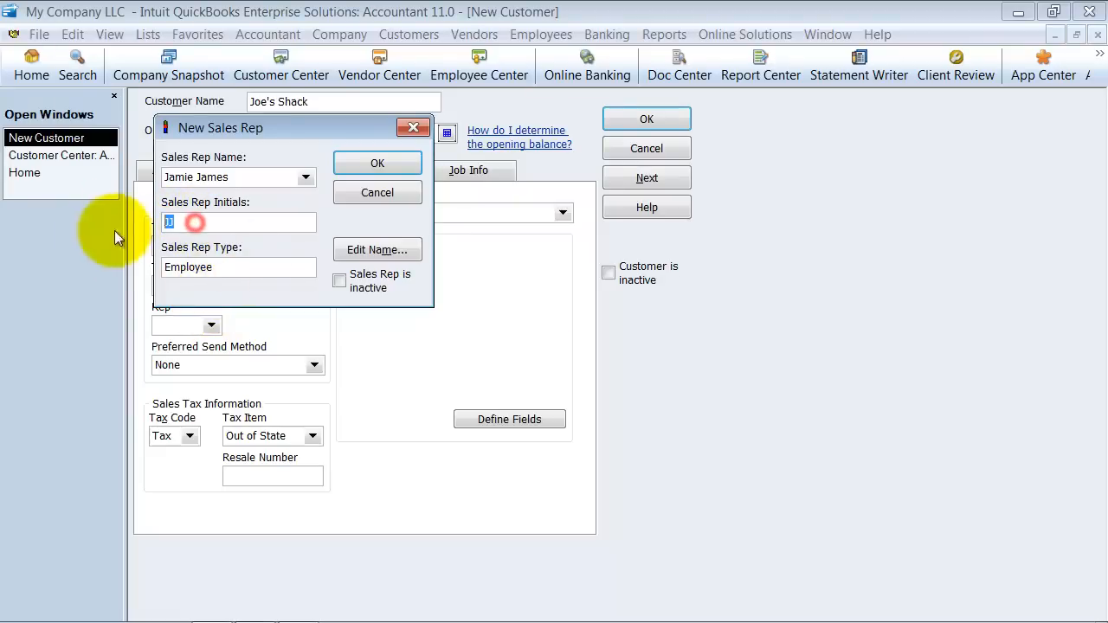
left_click(377, 164)
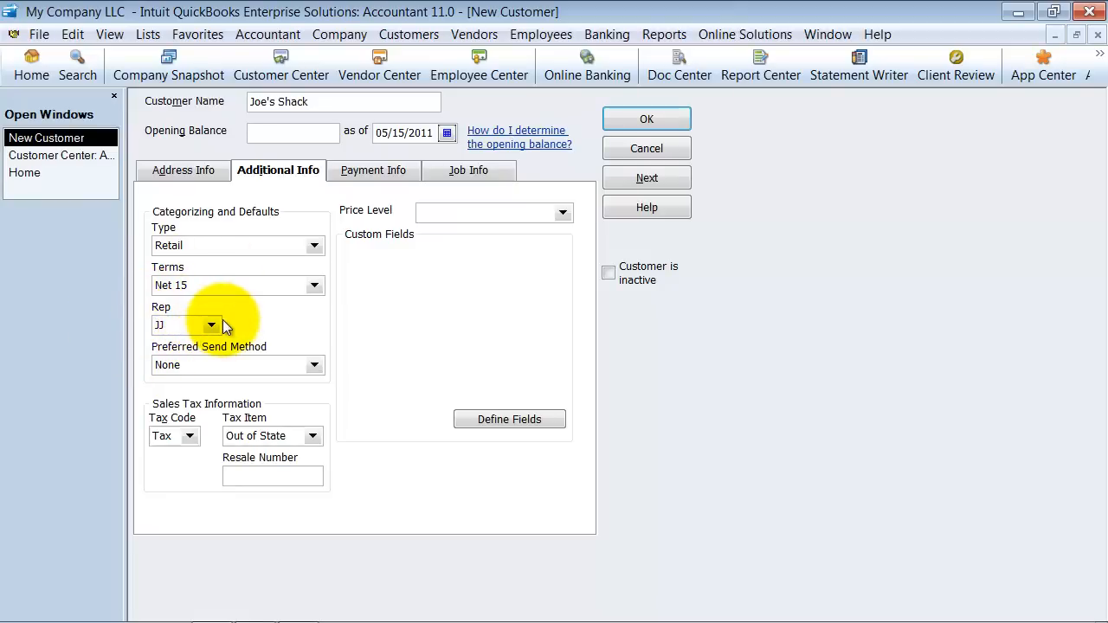
key("shift+Tab")
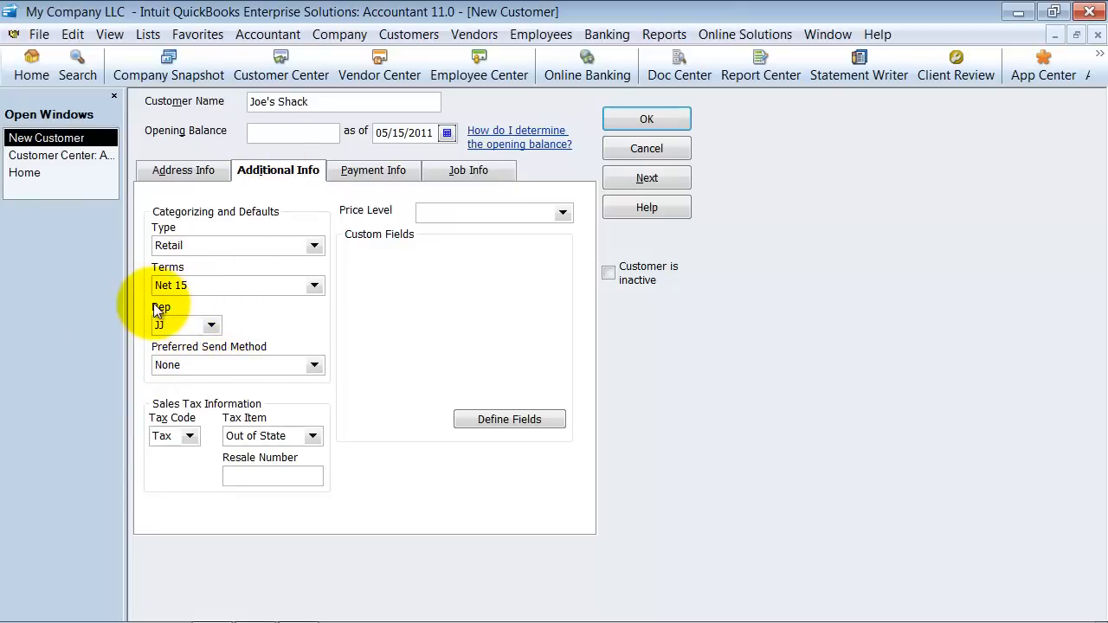
- Set the customer's preferred send method to E-mail and the sales tax item to San Tomas, leaving the resale number blank
left_click(314, 365)
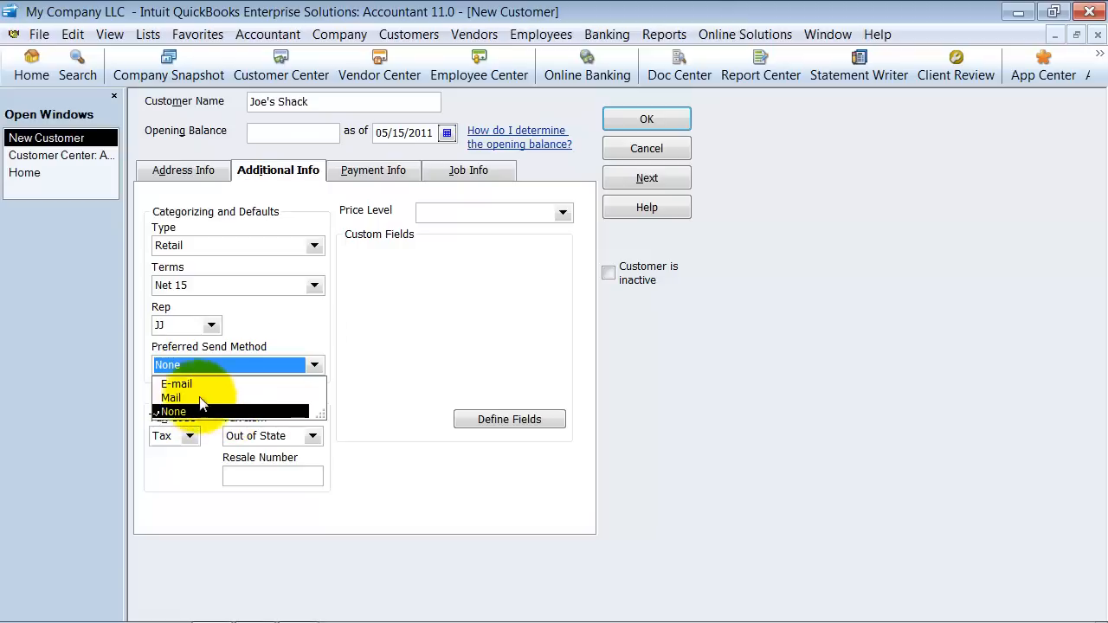
left_click(178, 385)
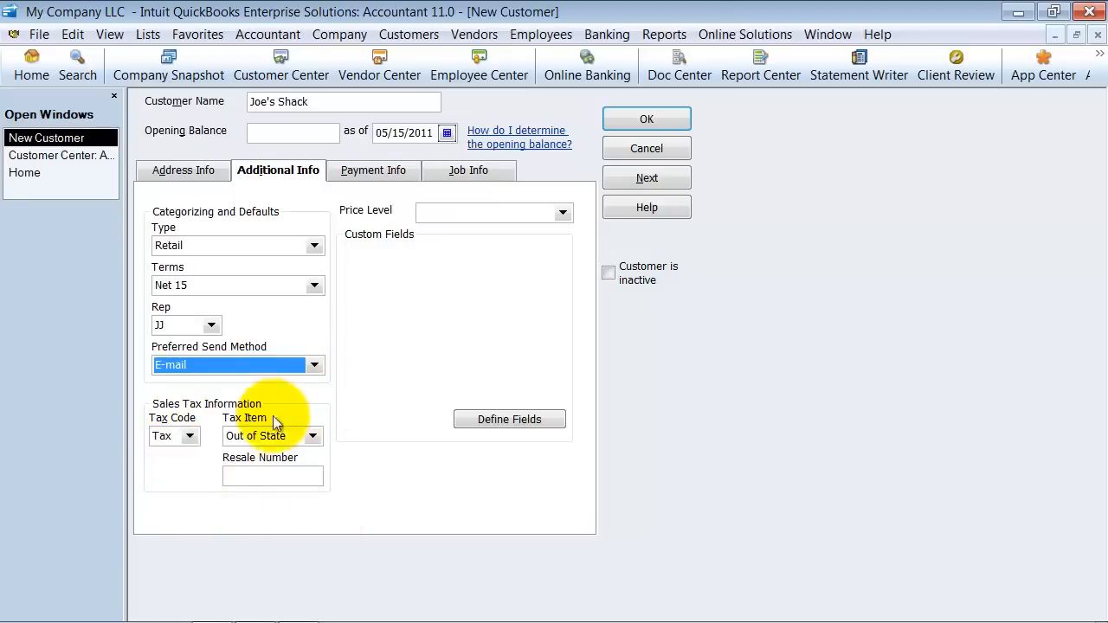
left_click(189, 436)
left_click(188, 436)
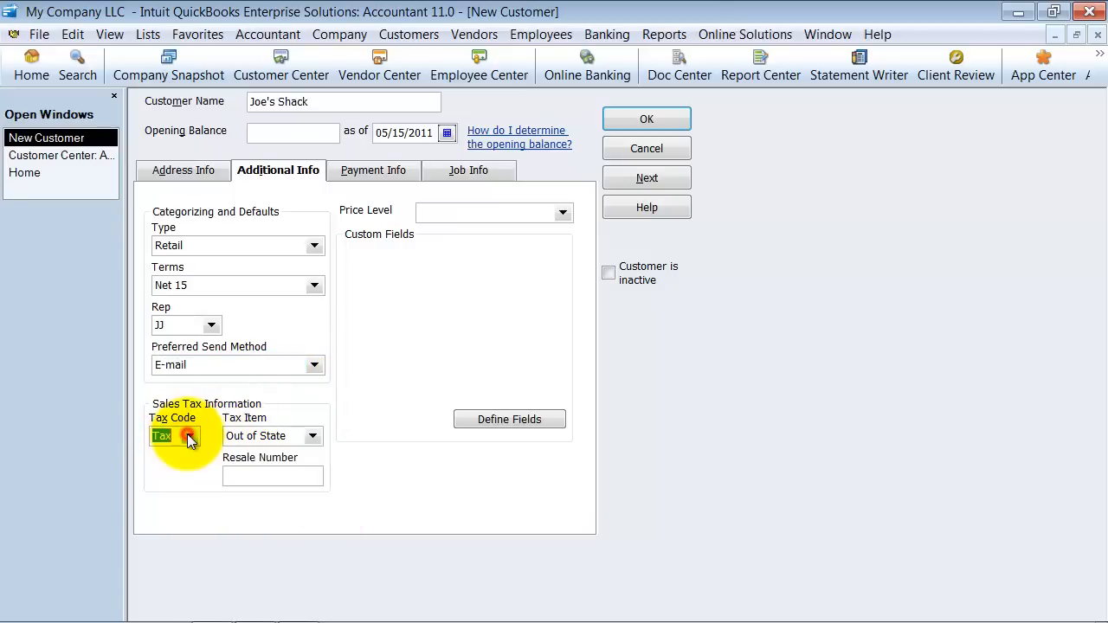
left_click(312, 436)
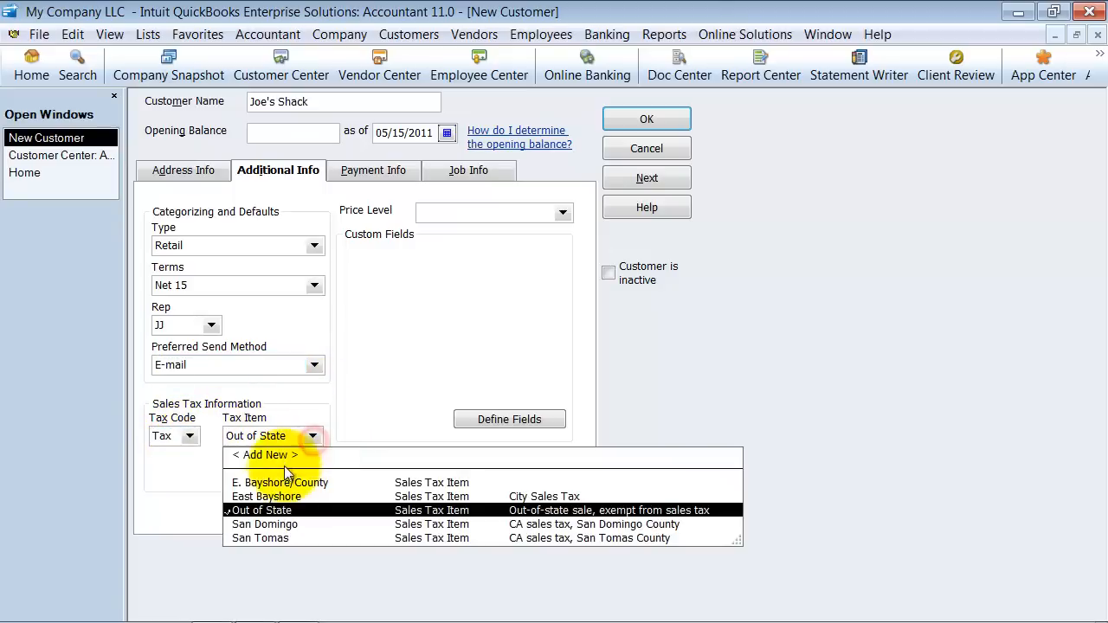
left_click(264, 538)
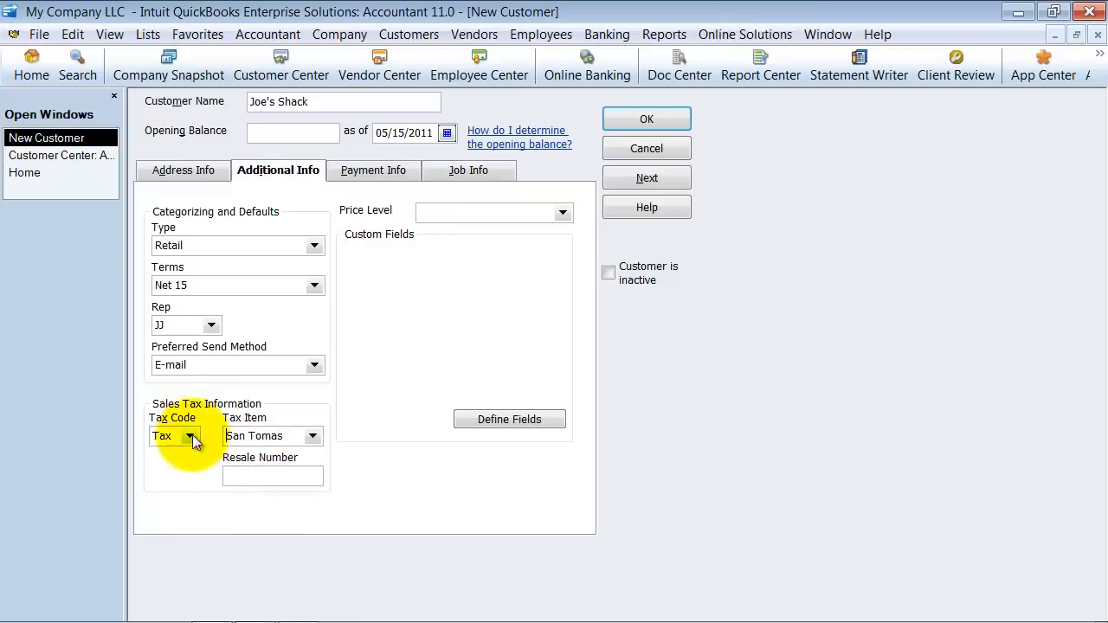
left_click(243, 475)
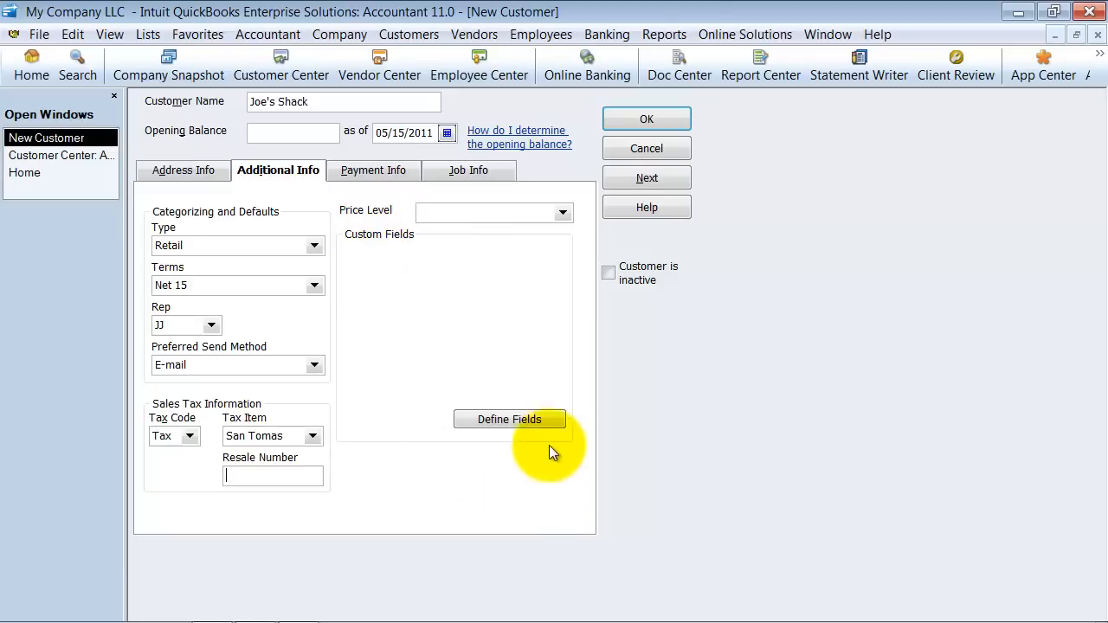
- In the customer's payment info, enter the account number, a credit limit of 5000 and MasterCard as preferred payment method, leaving the card details blank
left_click(347, 172)
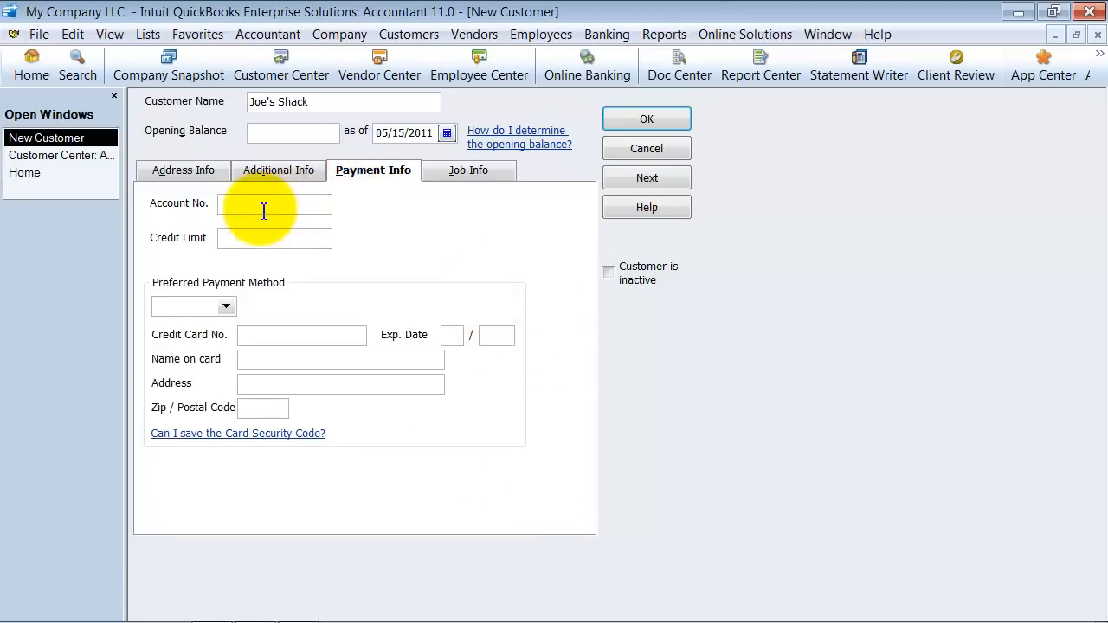
type("14879")
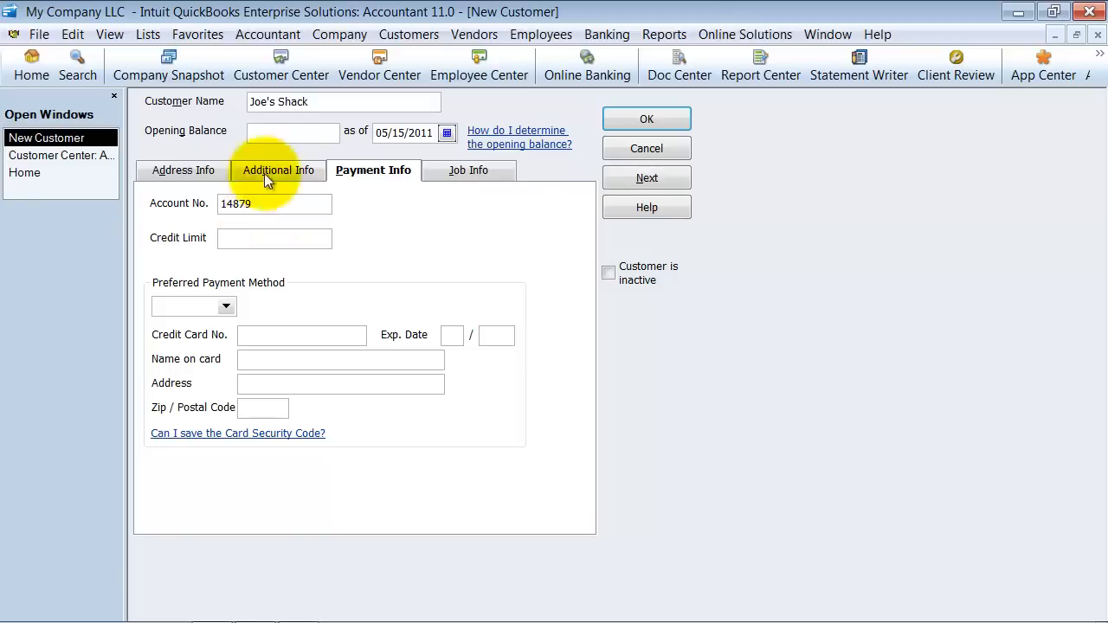
left_click(283, 243)
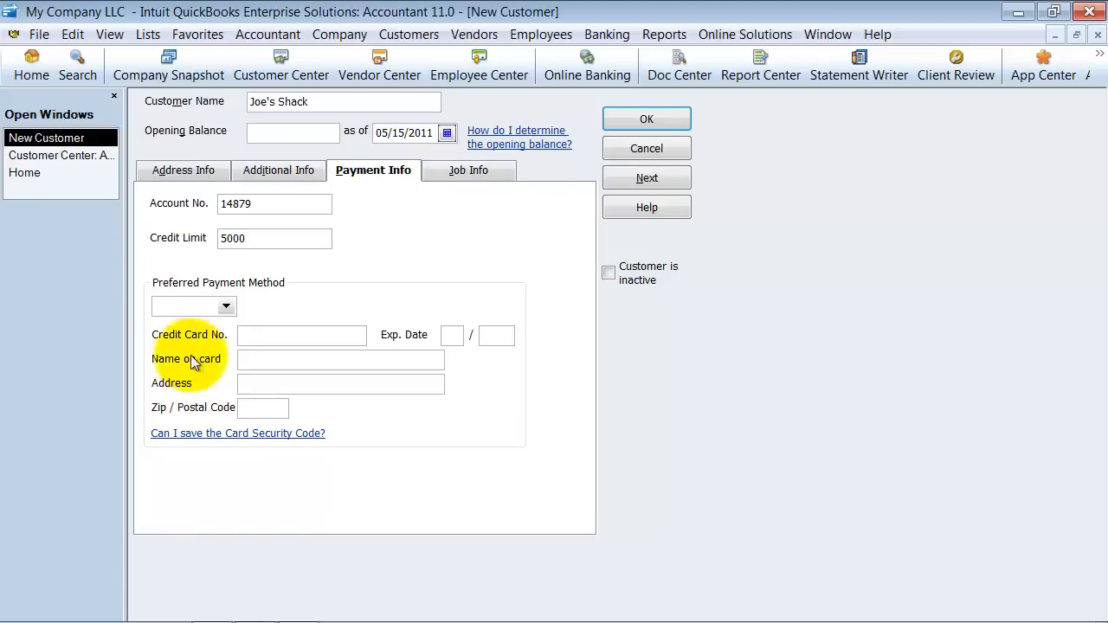
left_click(226, 306)
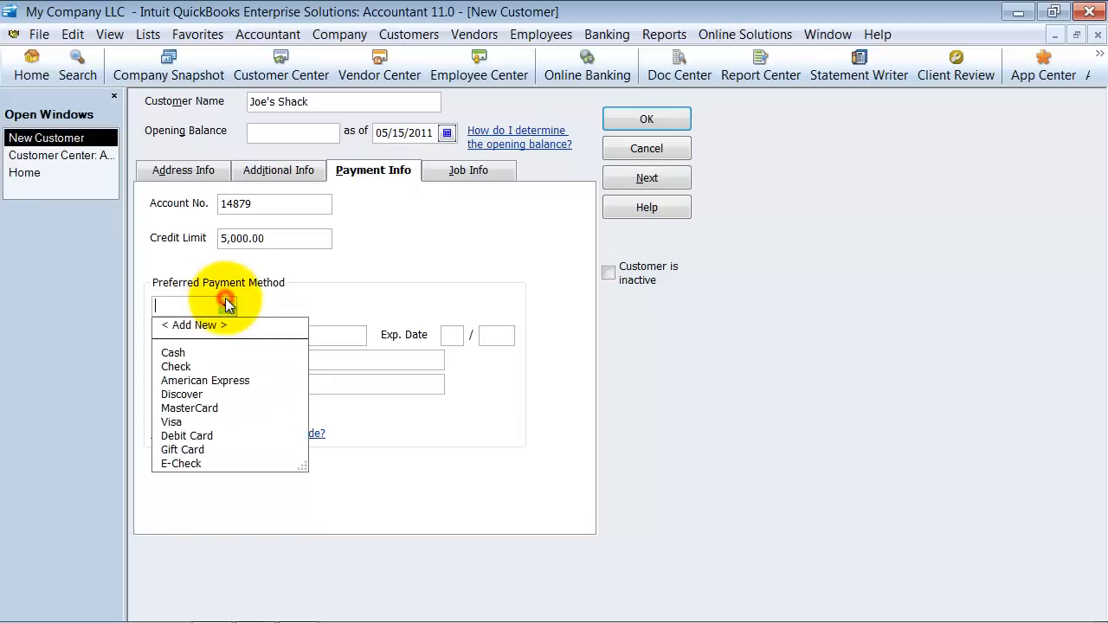
left_click(175, 409)
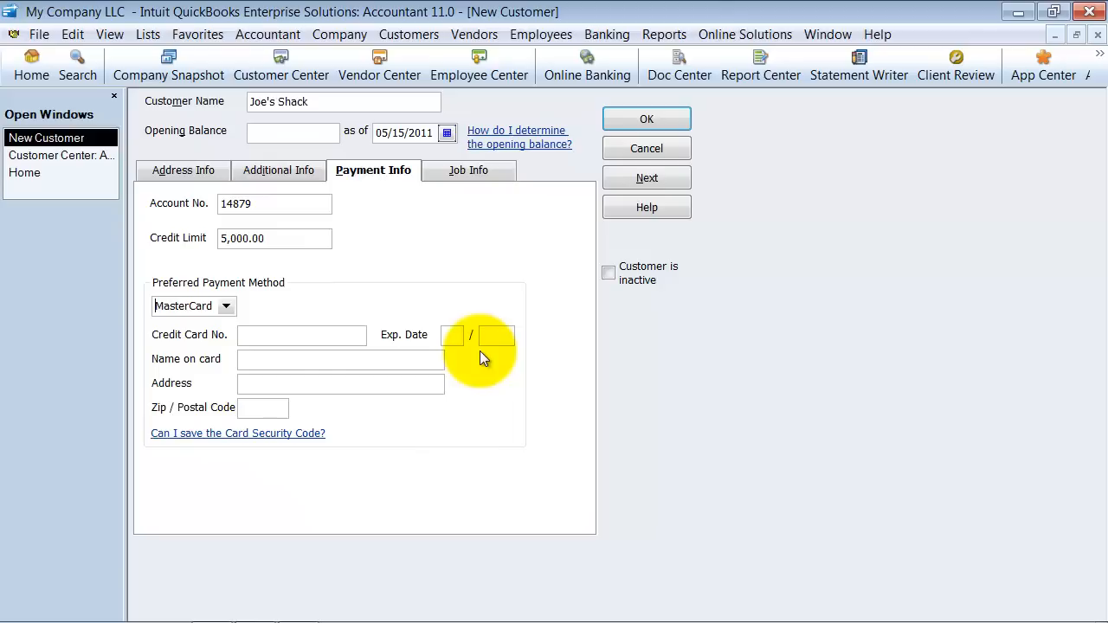
left_click(247, 338)
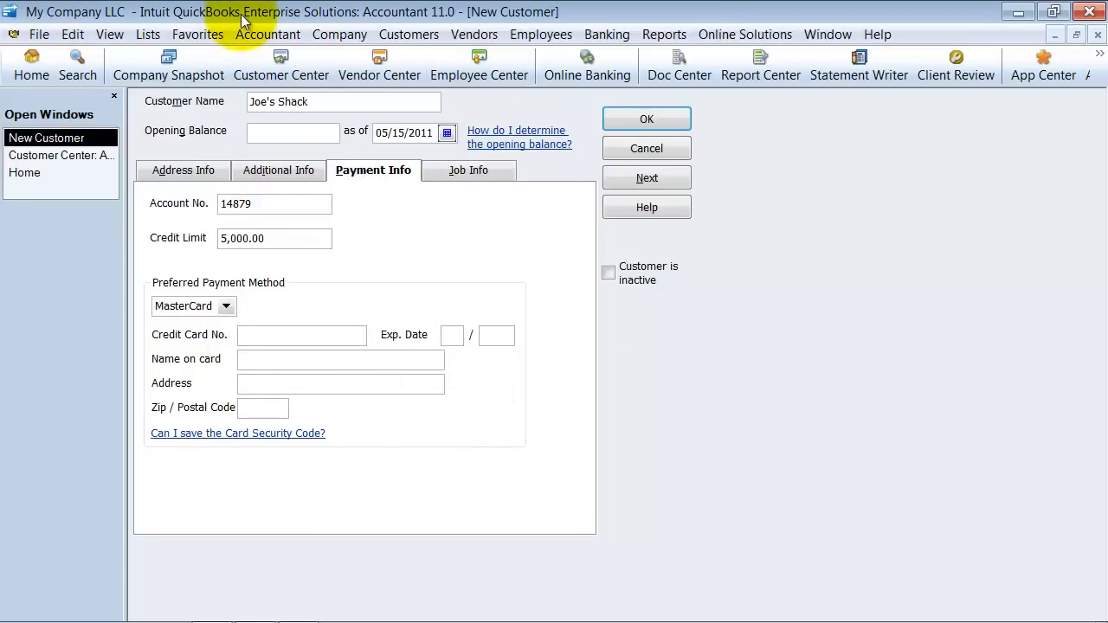
left_click(242, 335)
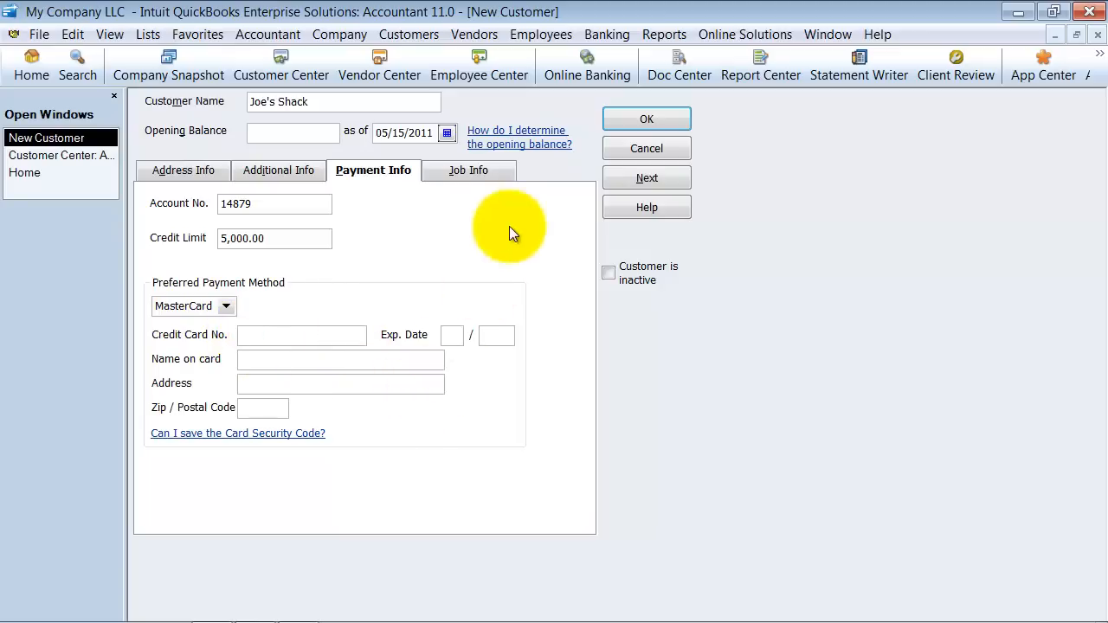
- Review the customer's job info, leaving the status at None and the other job fields blank, and save the new customer
left_click(443, 169)
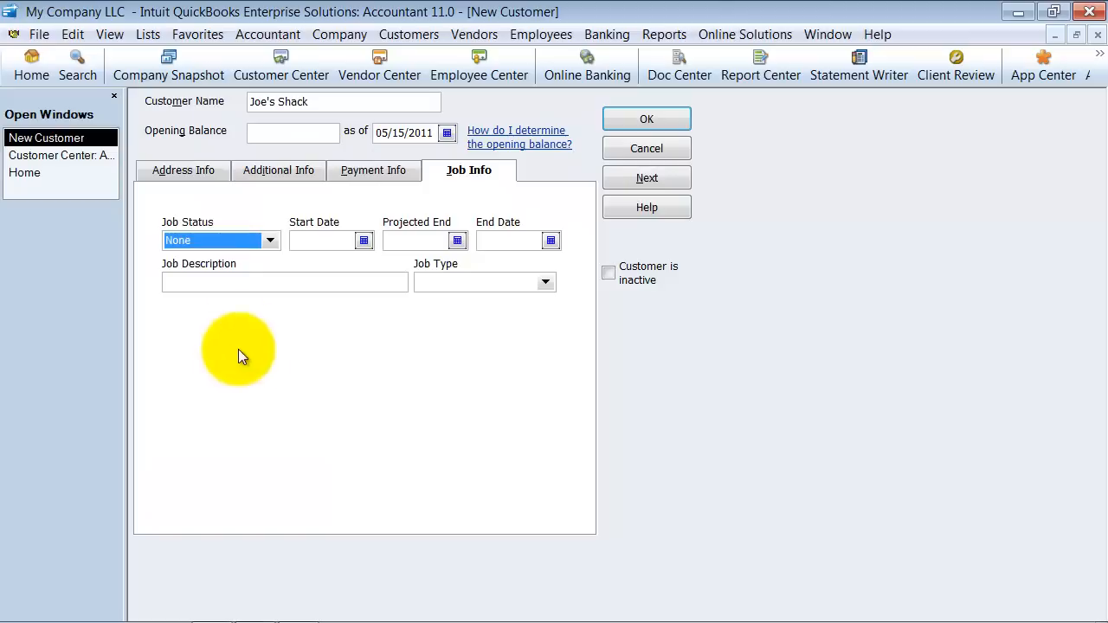
left_click(276, 244)
left_click(277, 244)
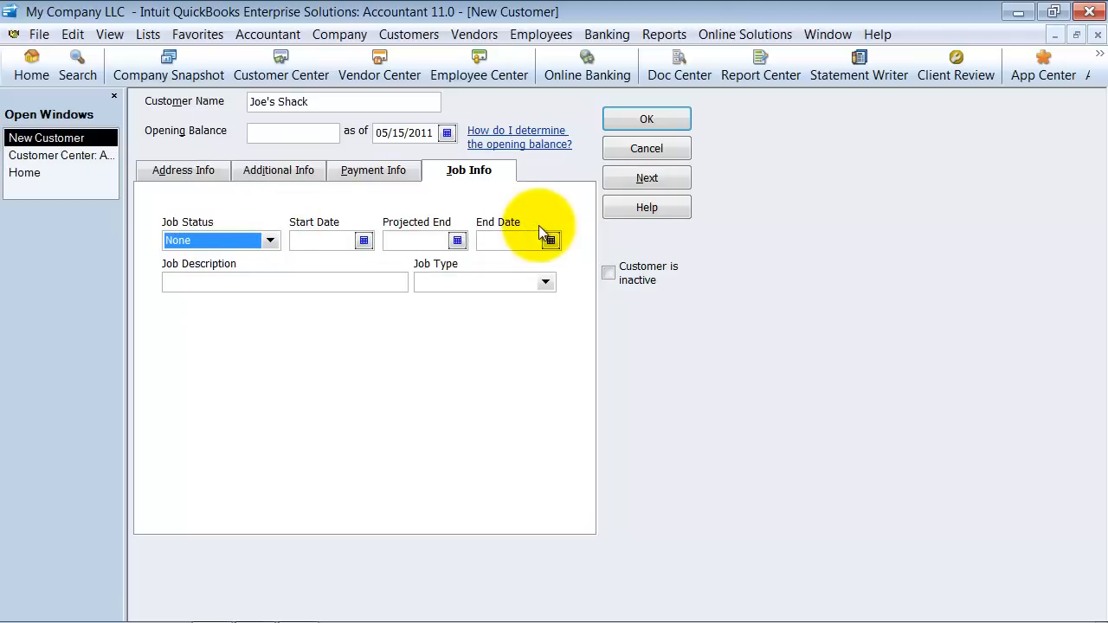
left_click(207, 278)
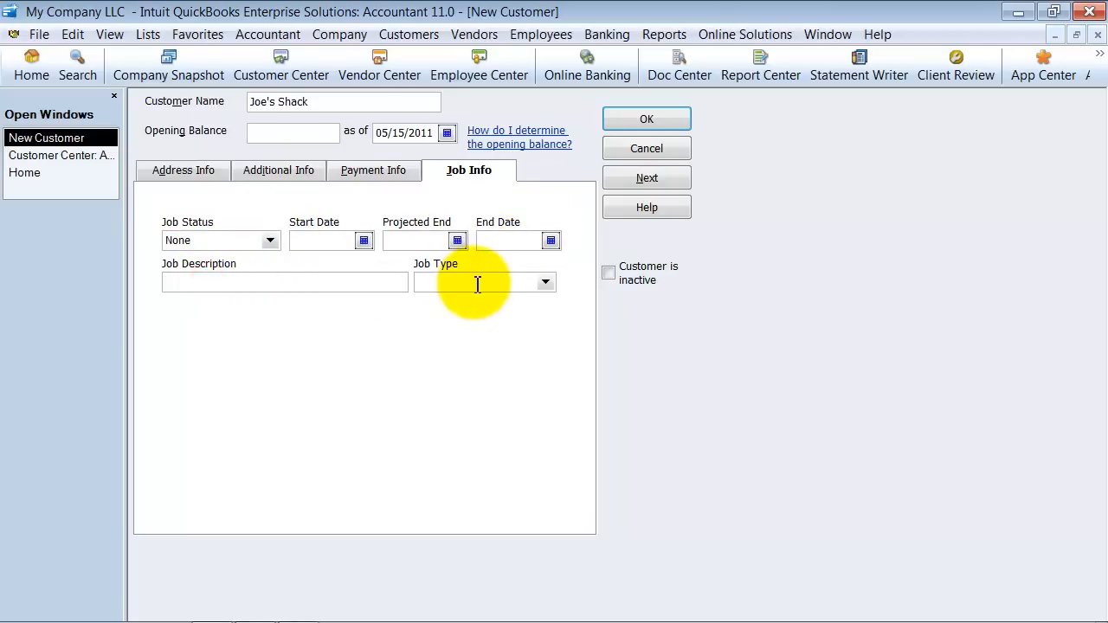
left_click(474, 282)
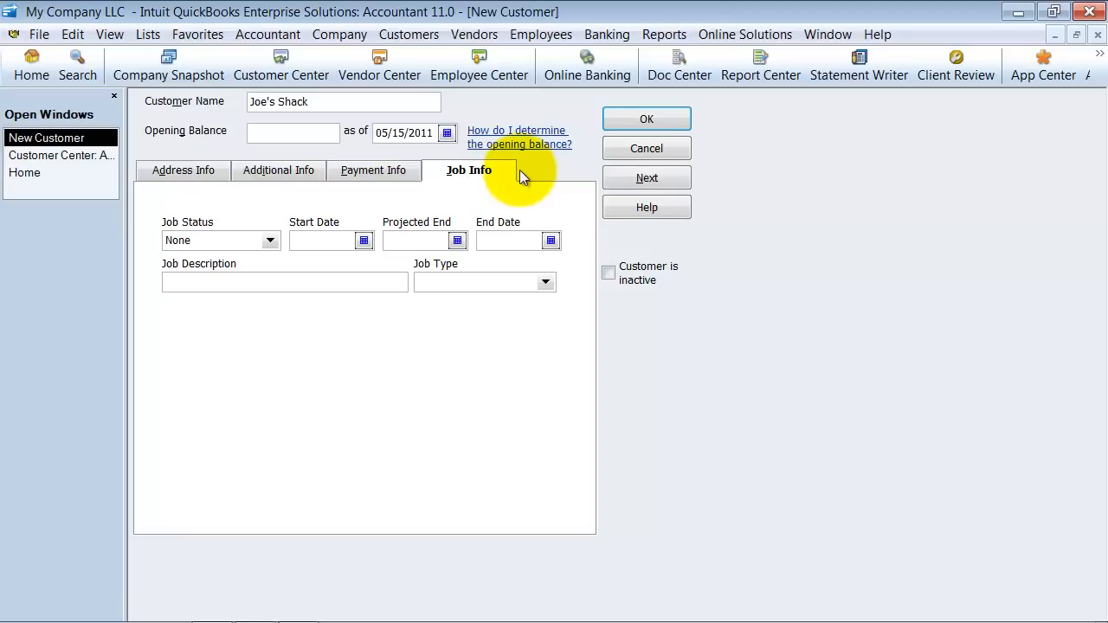
left_click(672, 112)
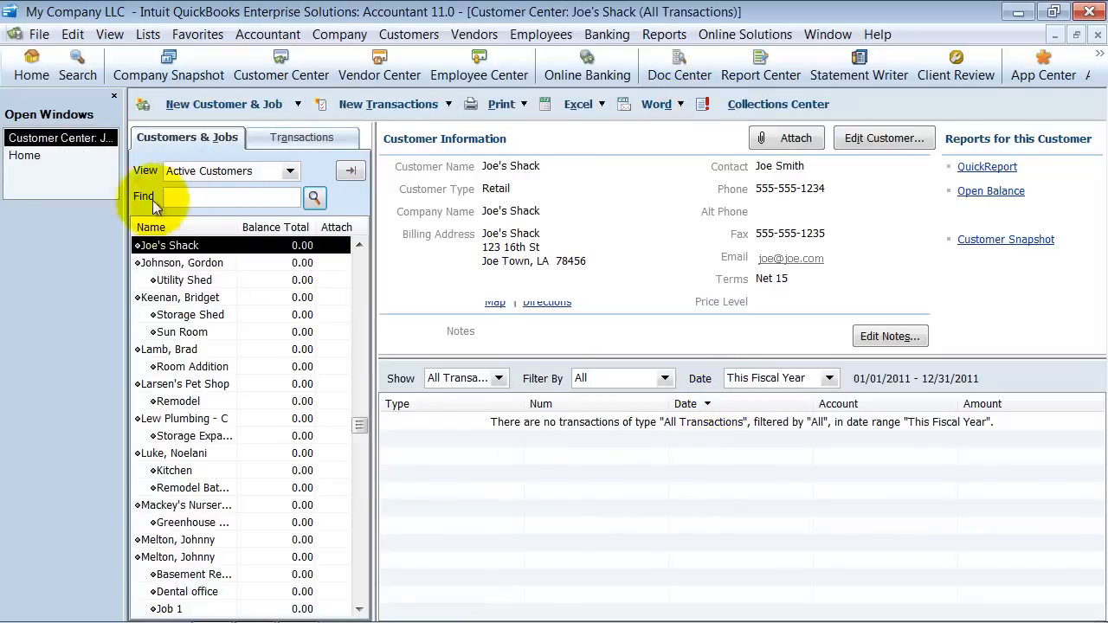